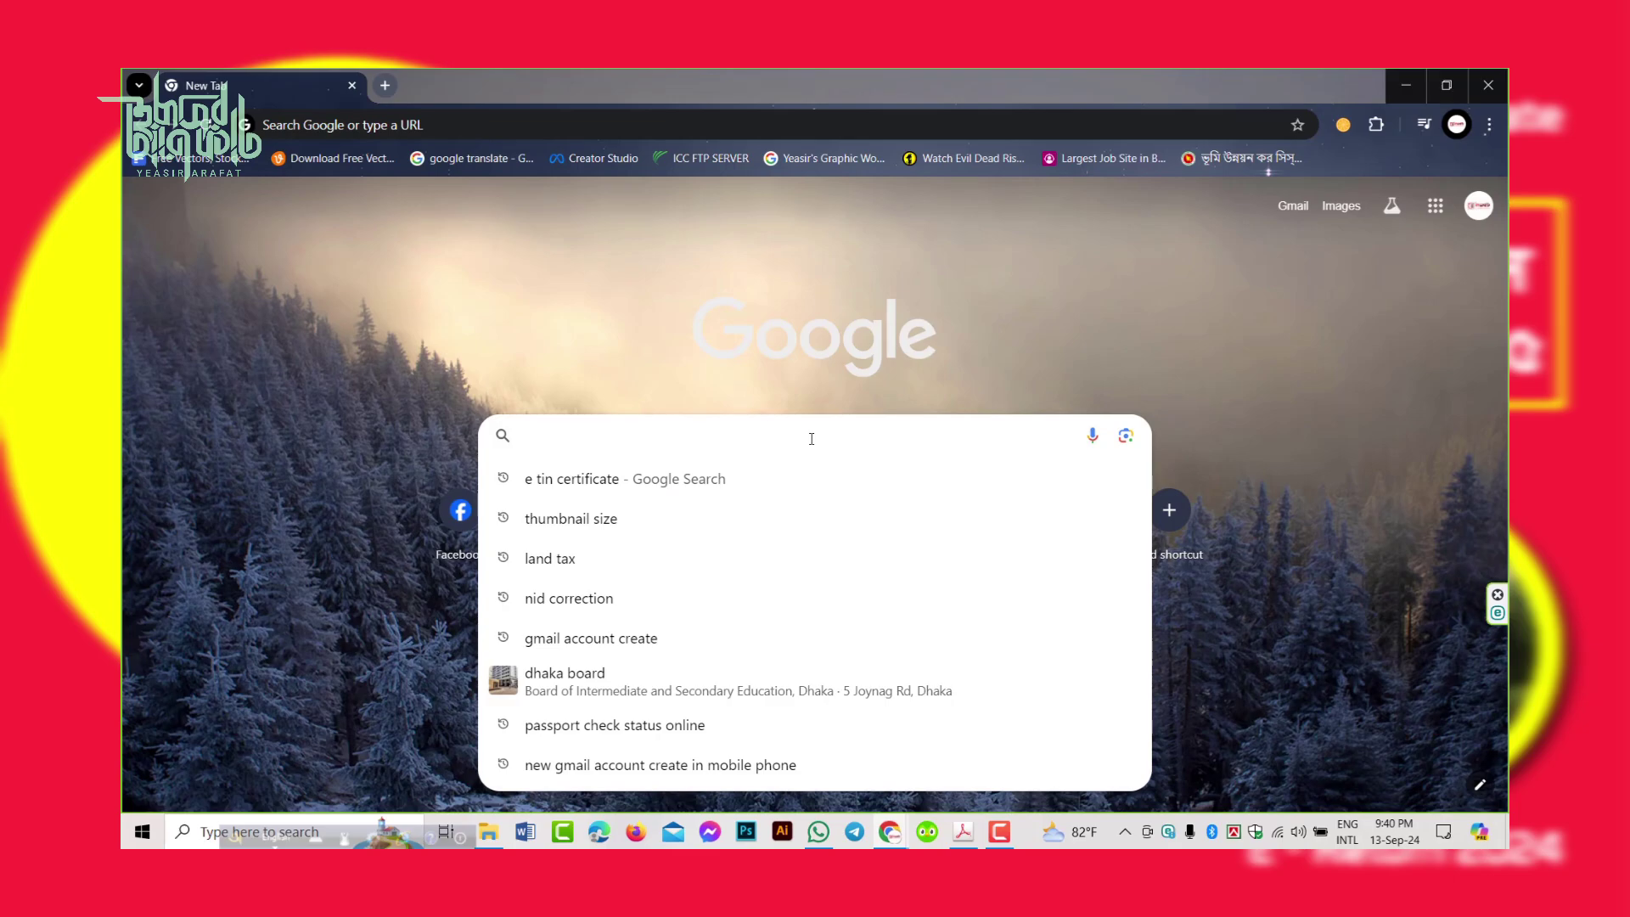
Search Google for "e tin certificate", open the income tax TIN registration site and log out of the current account.
left_click(611, 474)
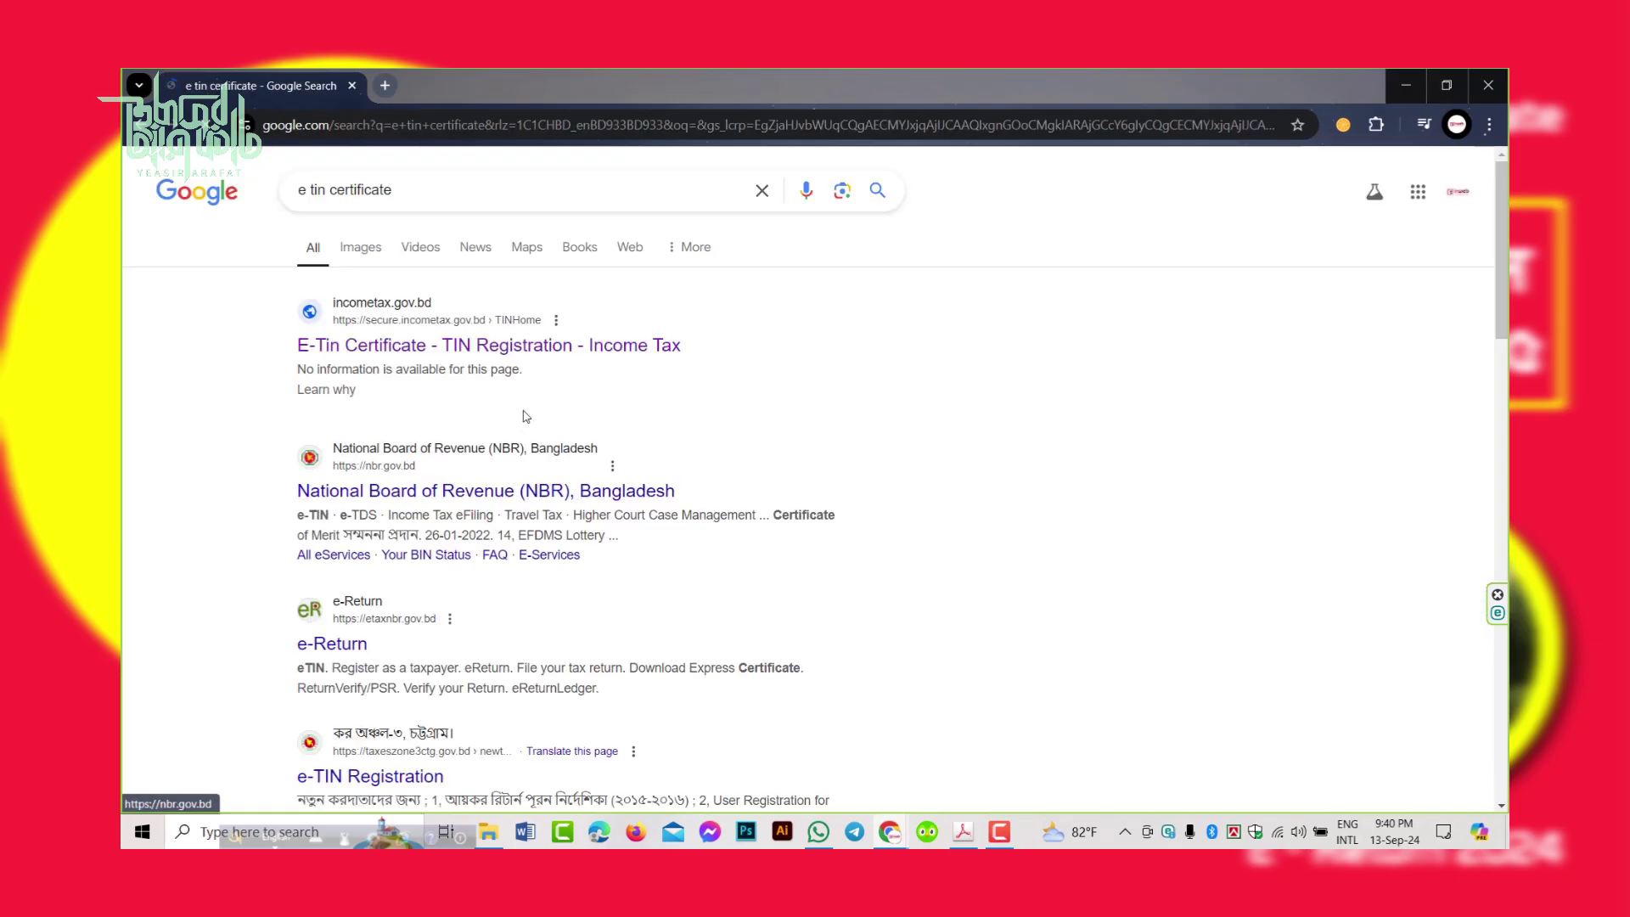
left_click(479, 346)
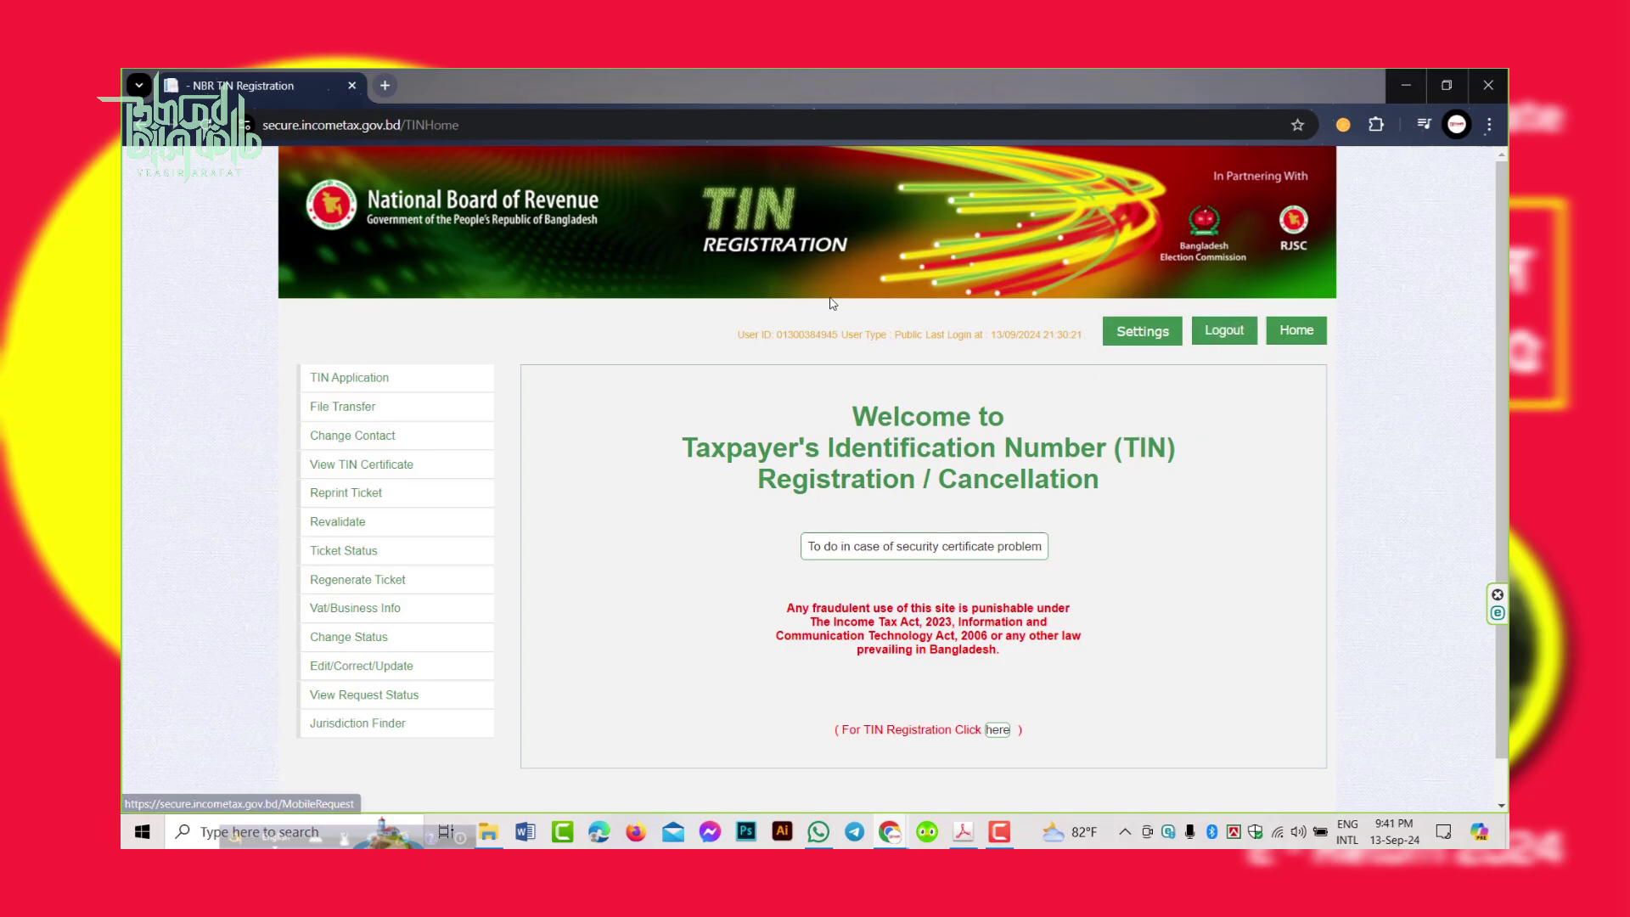
left_click(1223, 331)
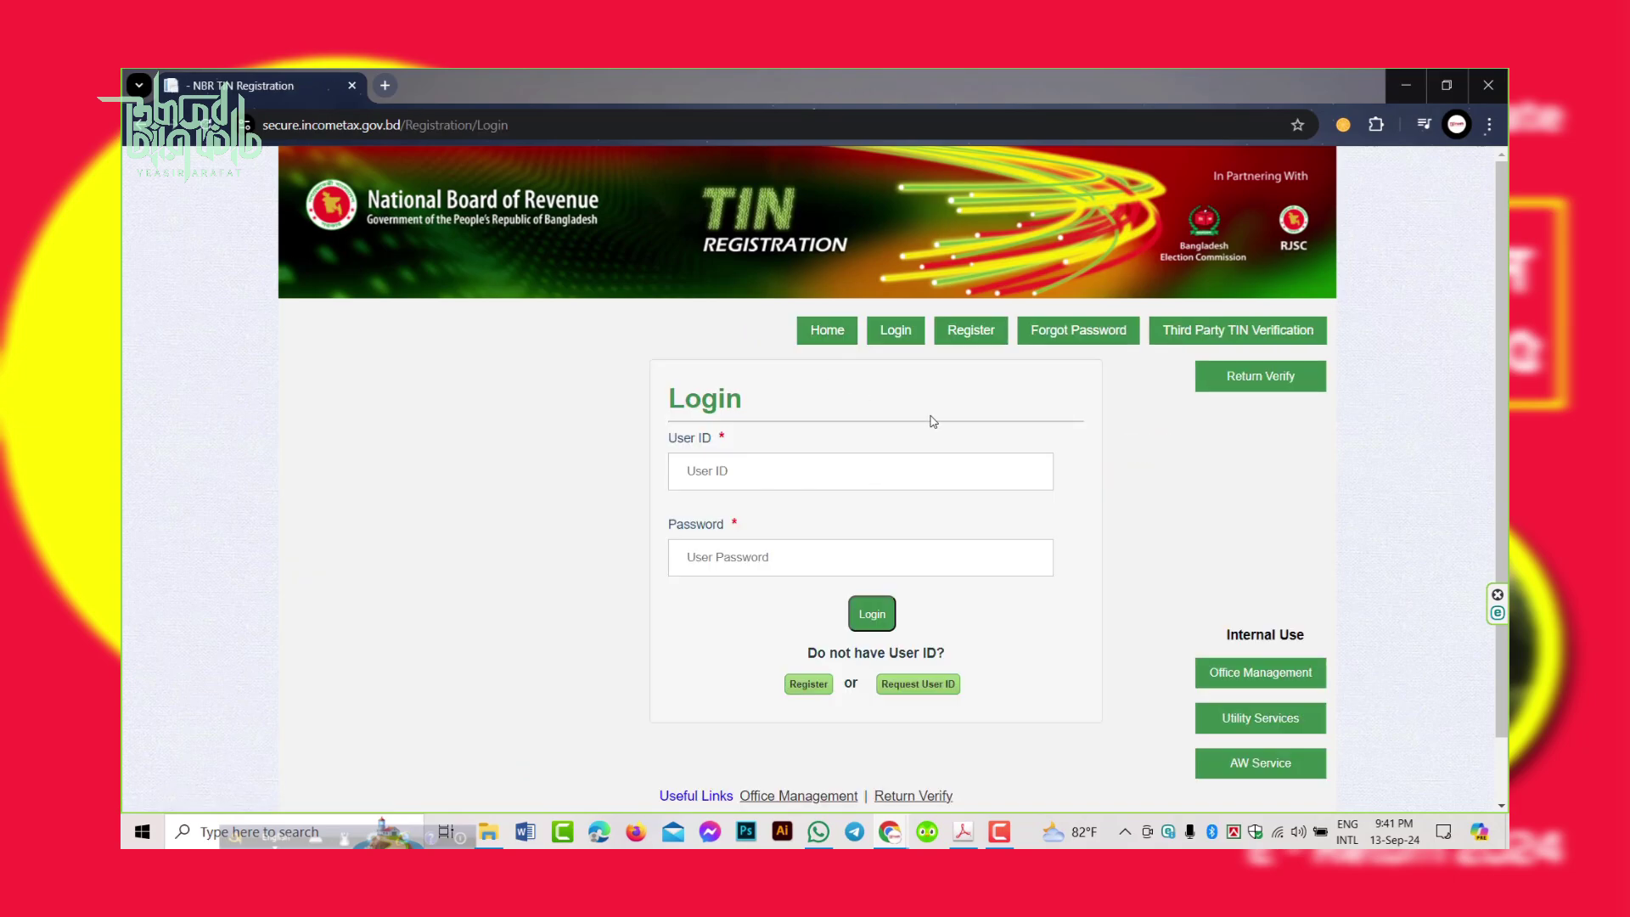
Open the new-user registration form and examine its User ID, Password and Retype Password fields.
left_click(972, 329)
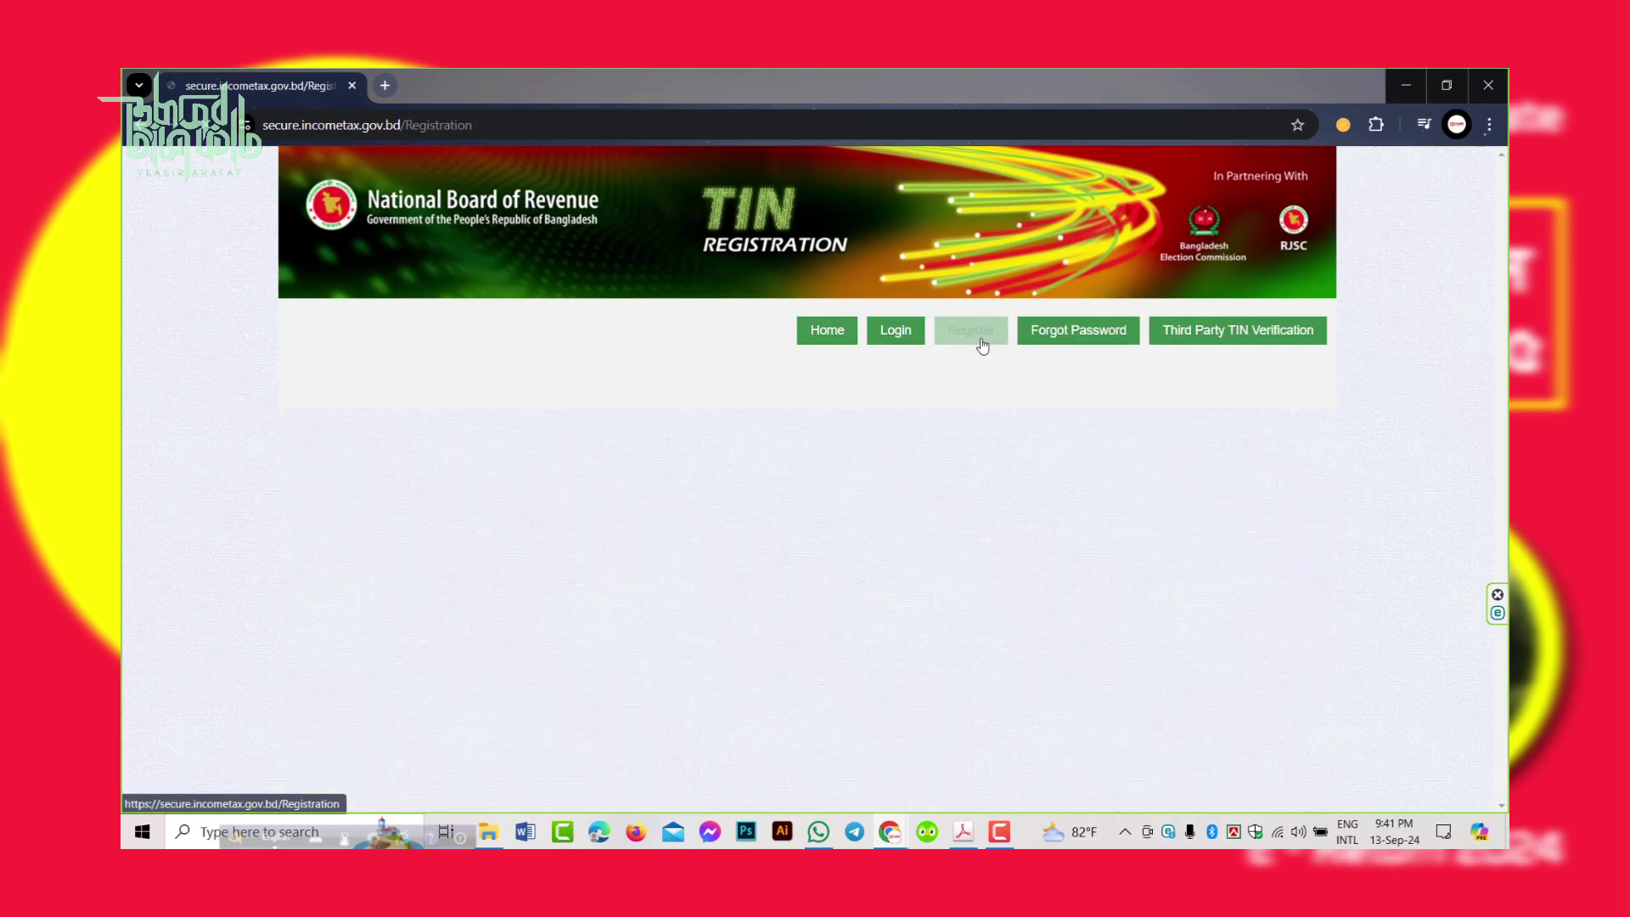
left_click(786, 449)
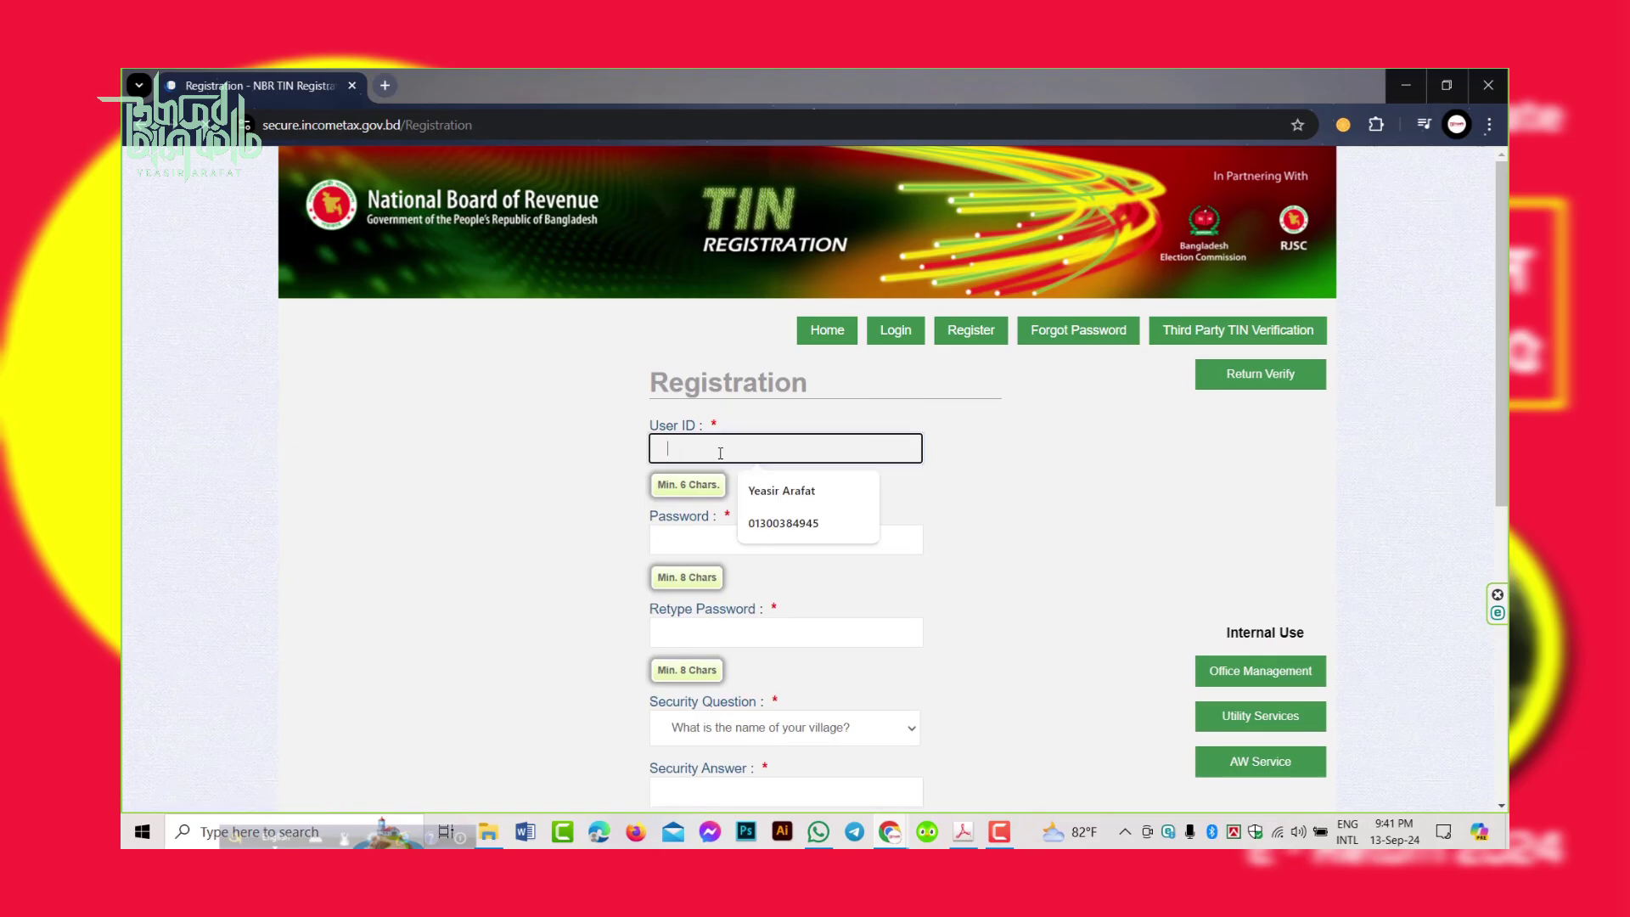
left_click(967, 500)
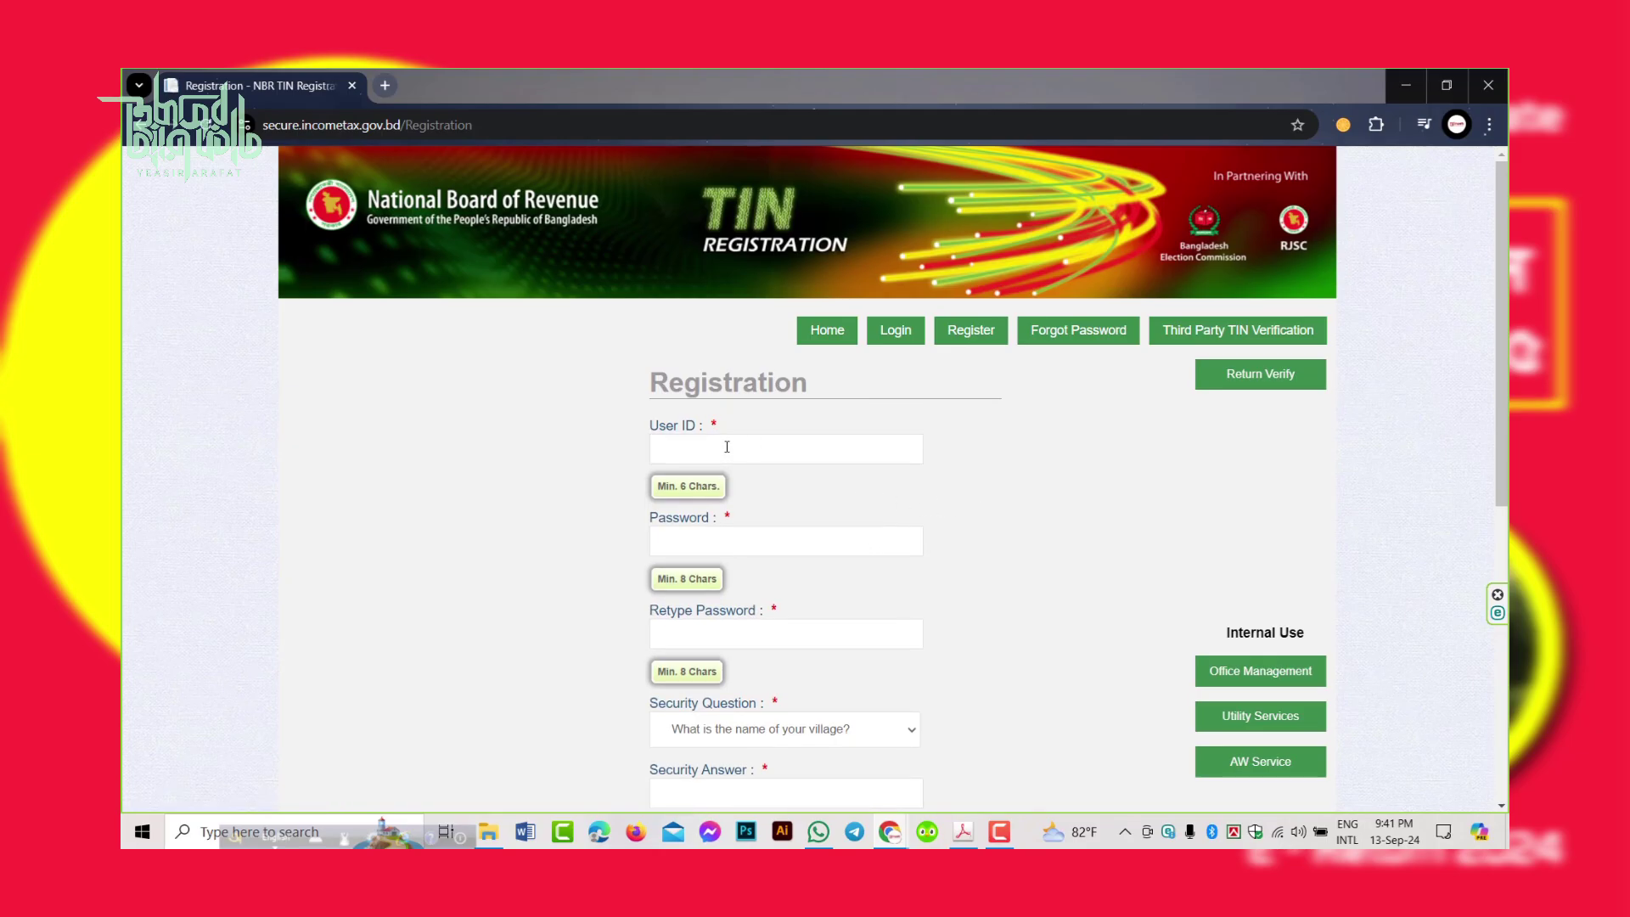
scroll(761, 510, "down", 1)
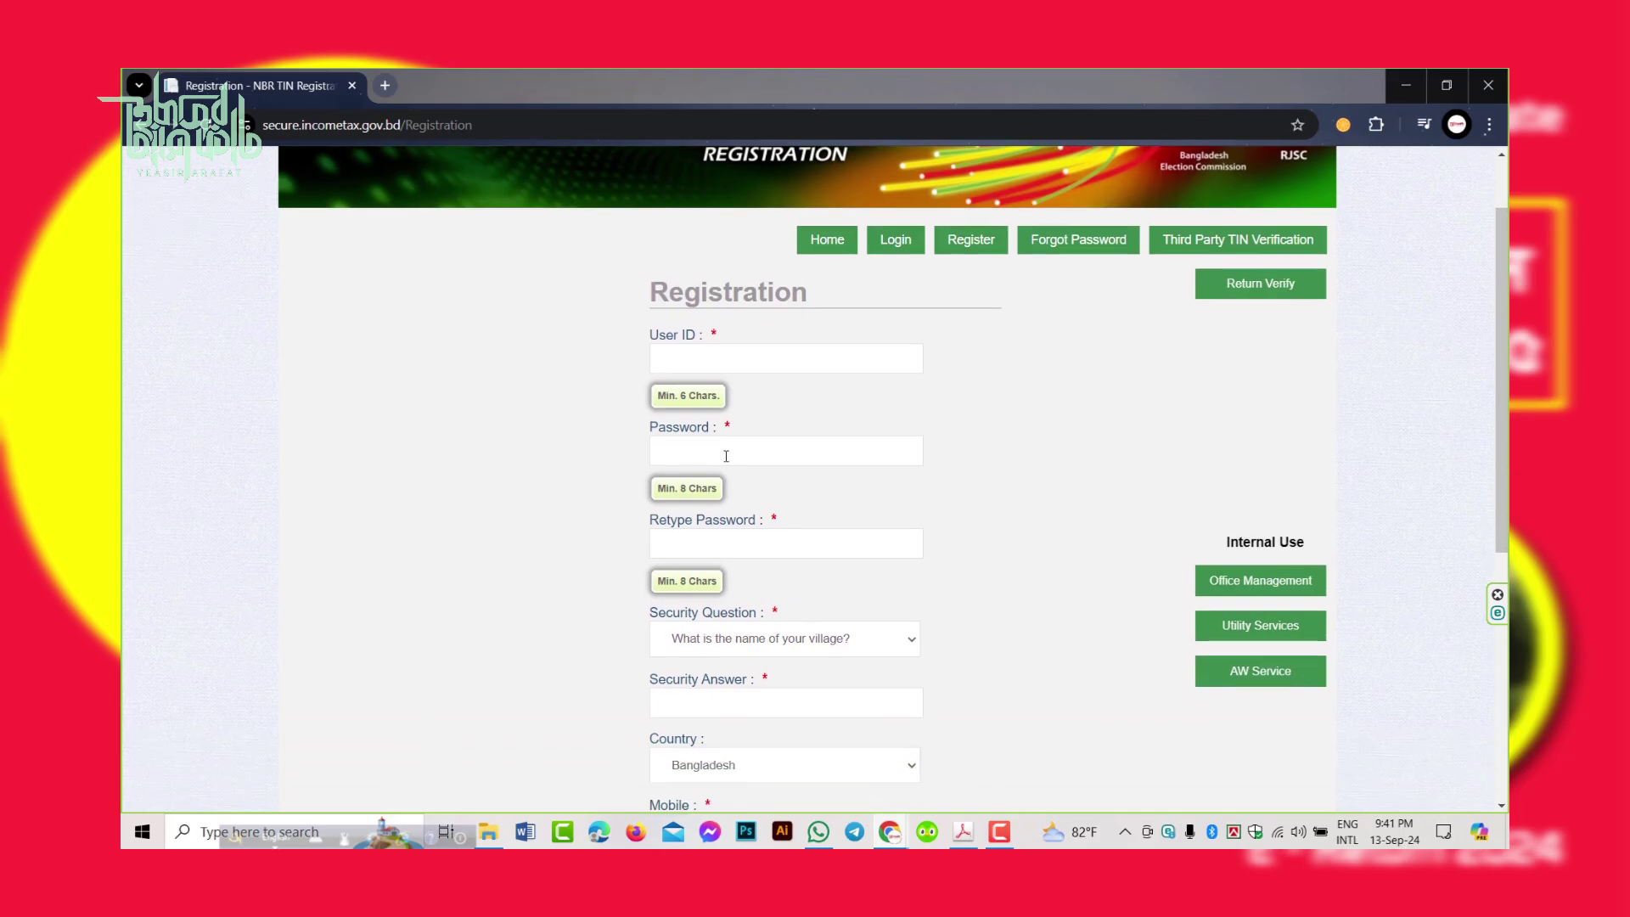
left_click(727, 454)
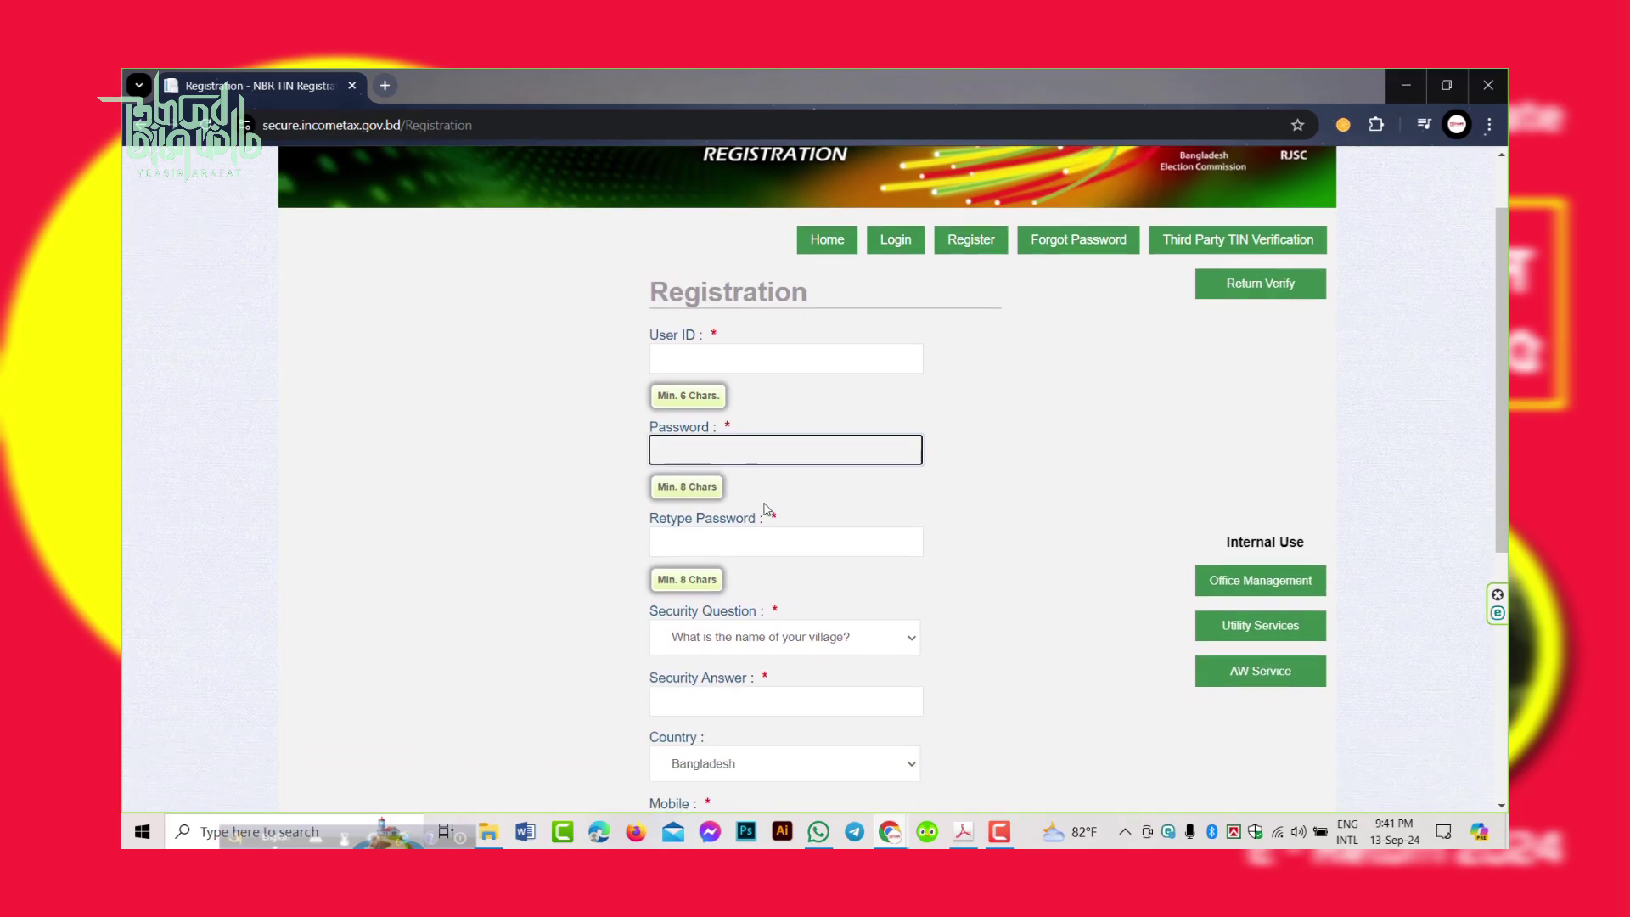
left_click(768, 510)
scroll(747, 484, "down", 1)
left_click(724, 454)
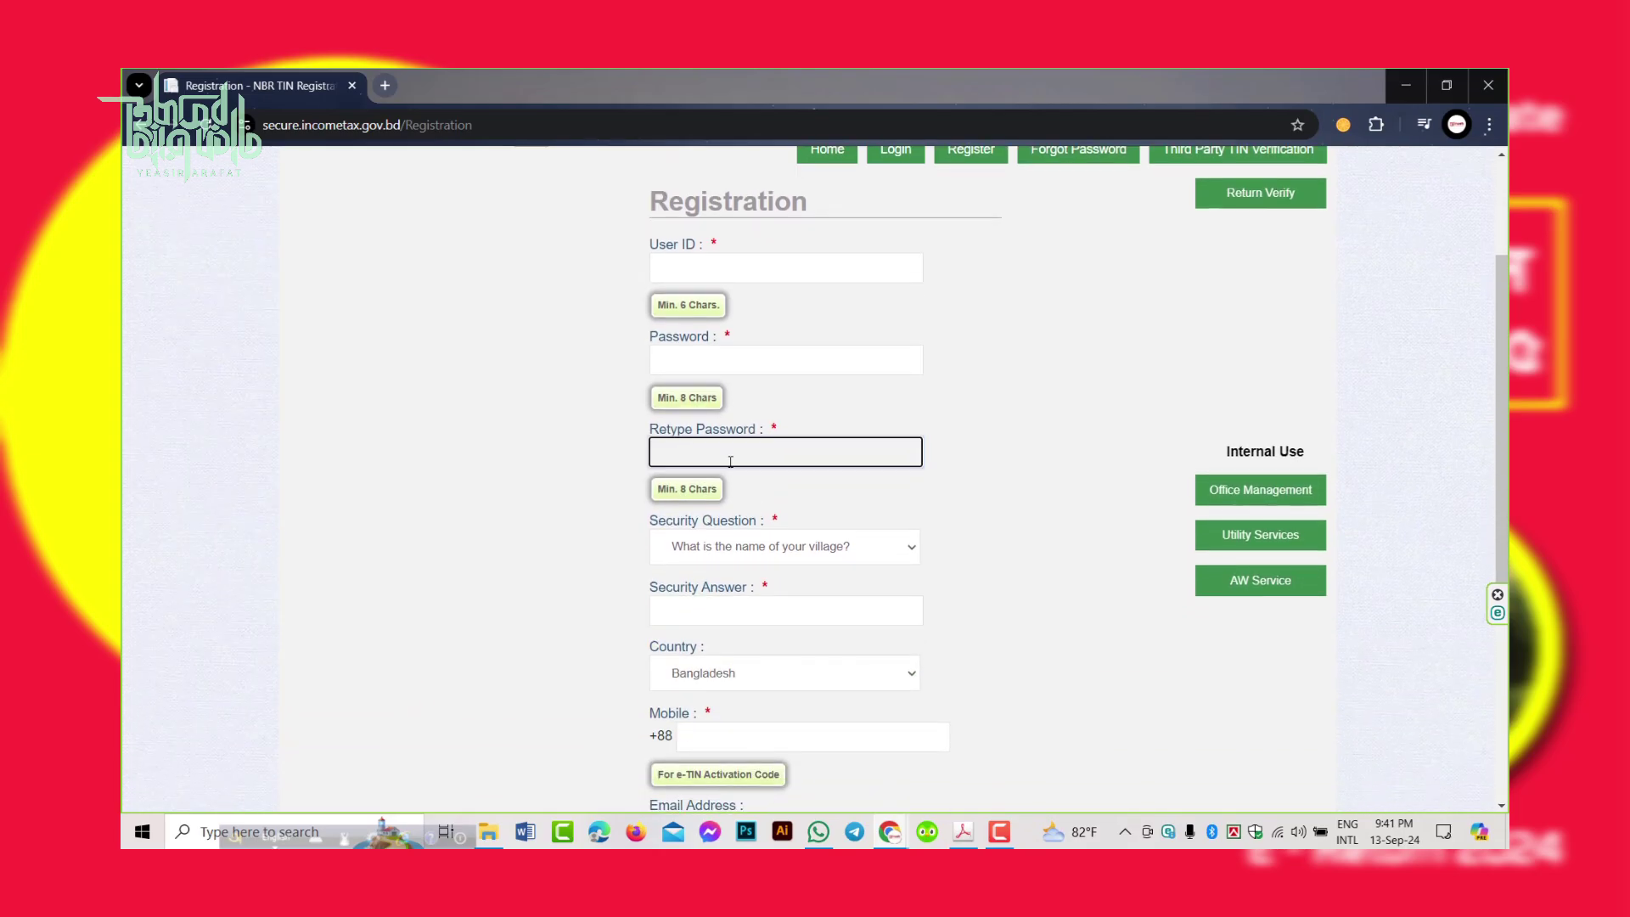
Look through the available security questions and check the Security Answer field of the registration form.
scroll(782, 490, "down", 1)
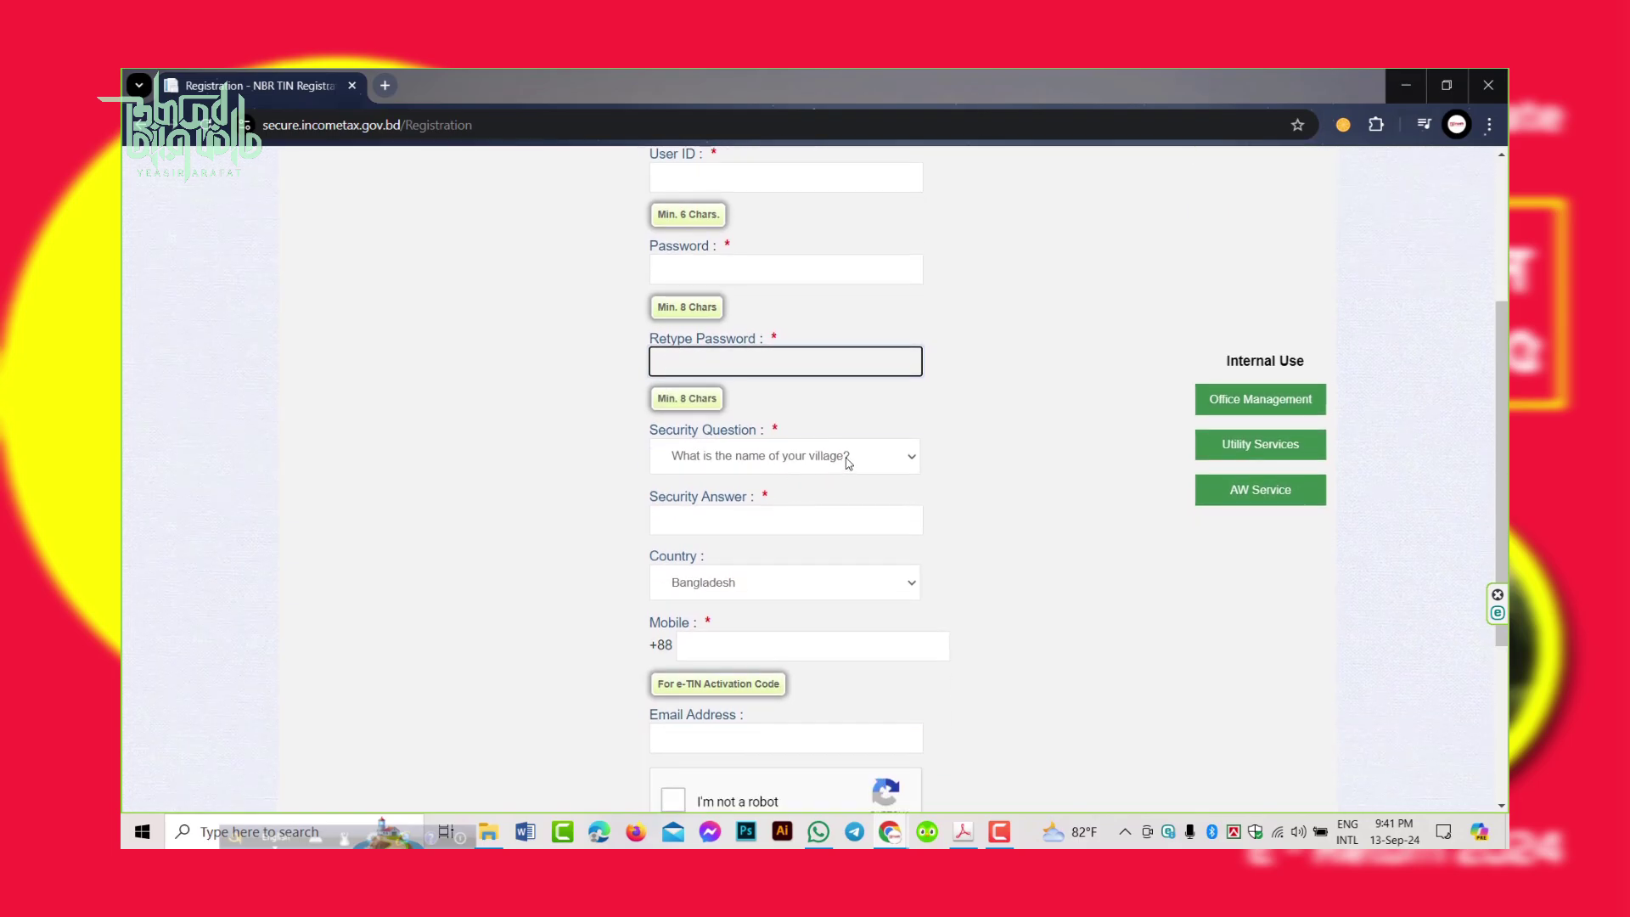
left_click(846, 460)
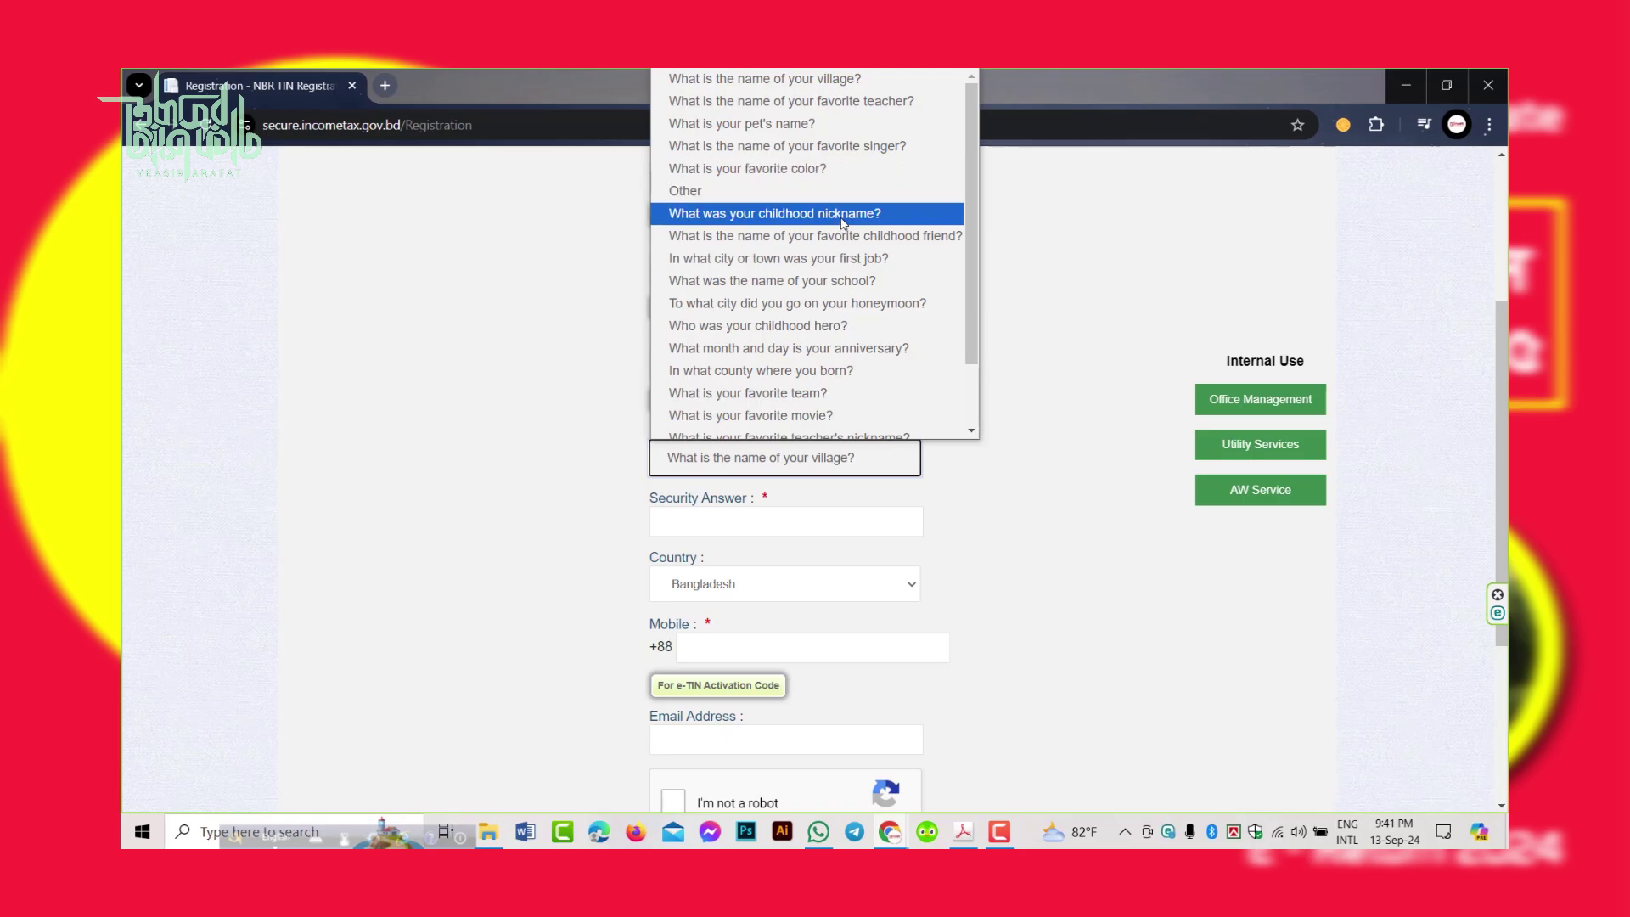
scroll(860, 323, "down", 1)
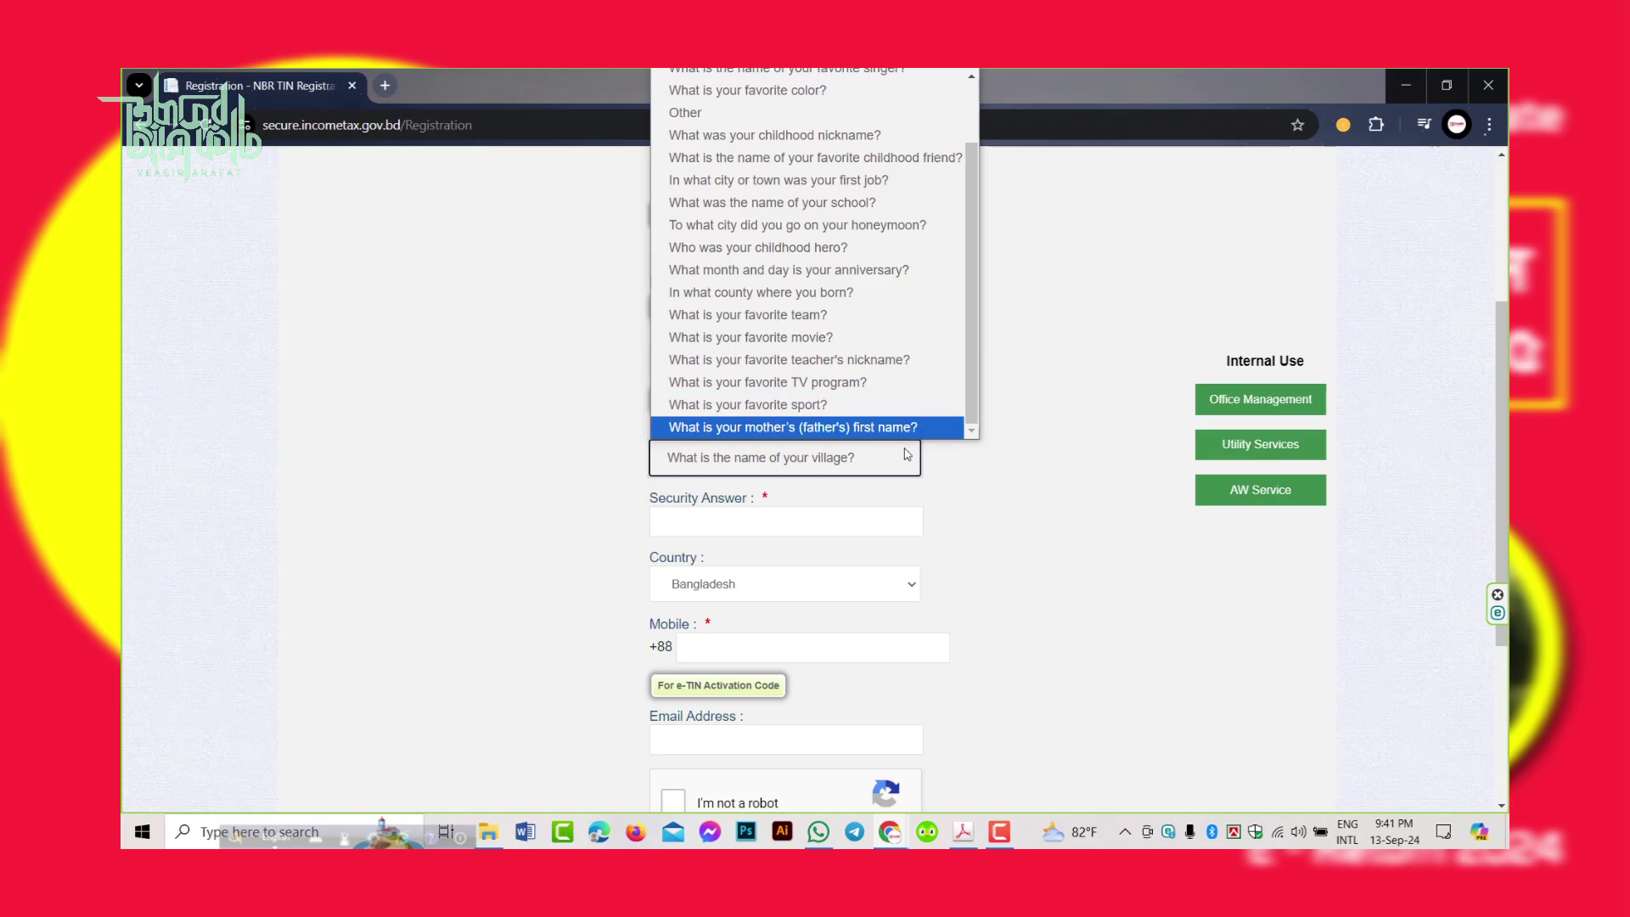
left_click(972, 498)
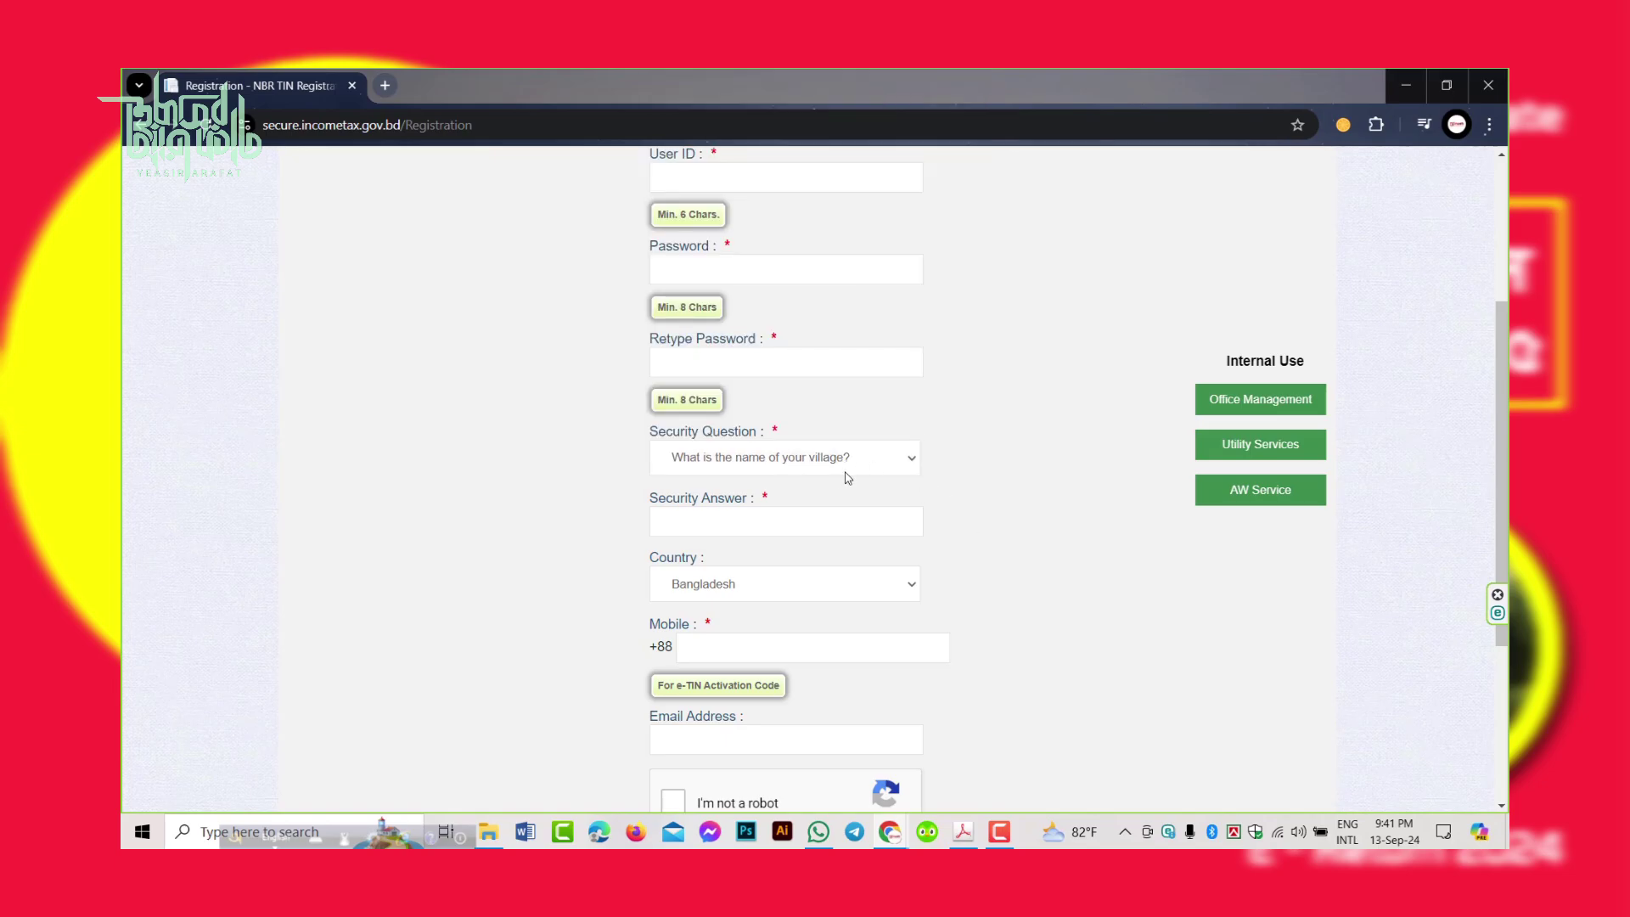
left_click(818, 521)
left_click(957, 488)
Examine the Mobile field and the email address, reCAPTCHA and Register parts of the registration form.
scroll(957, 484, "down", 2)
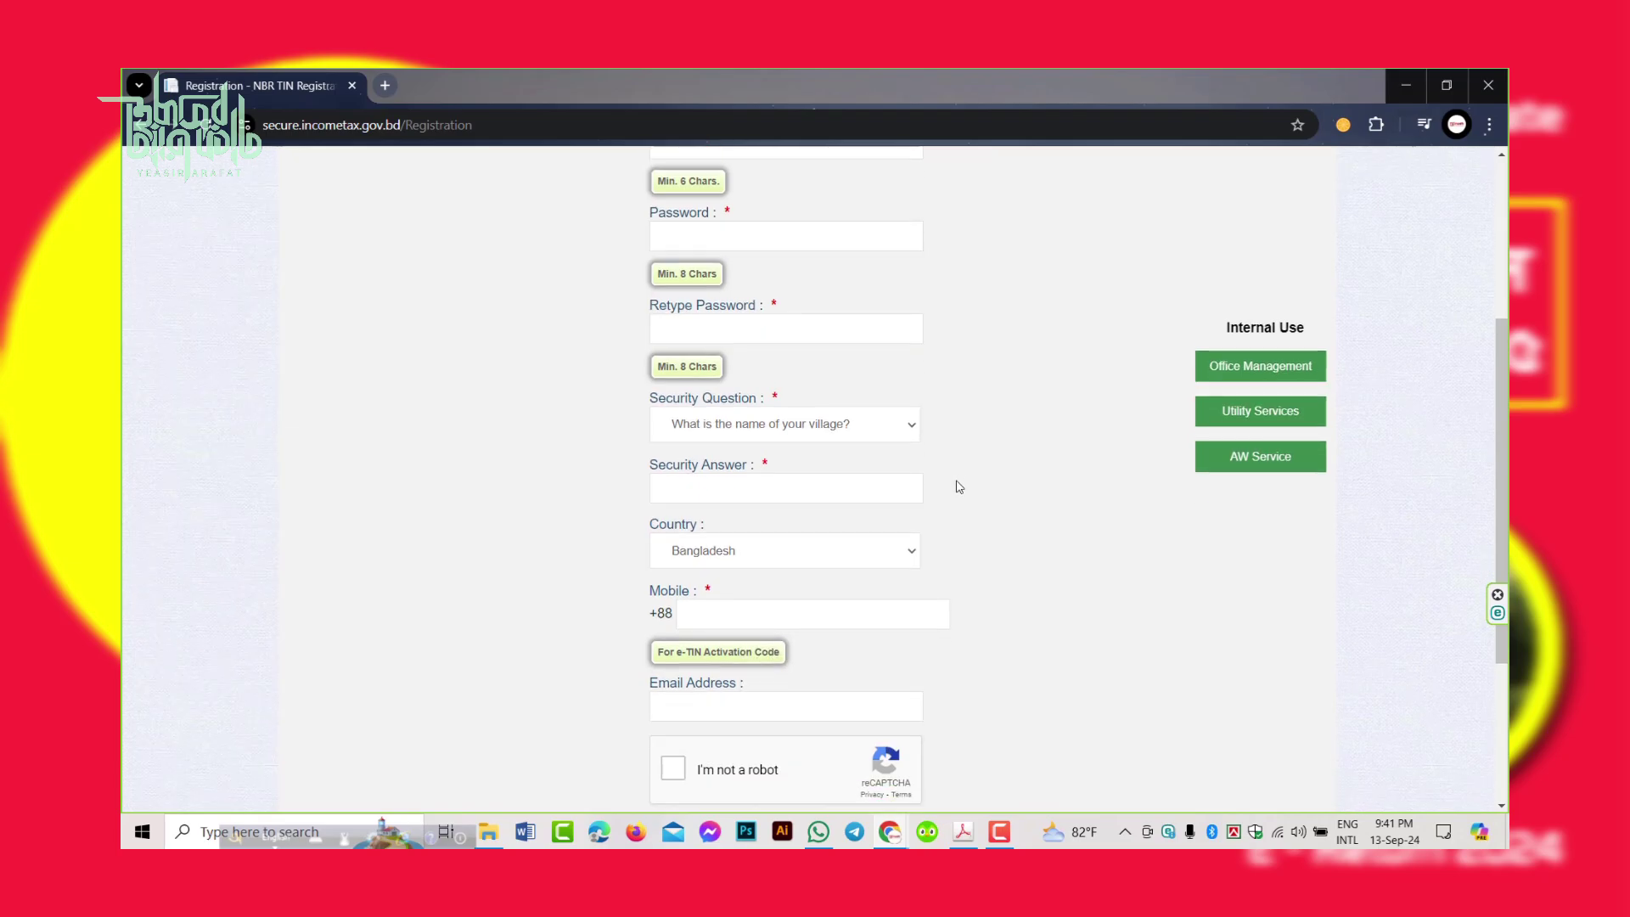
left_click(742, 464)
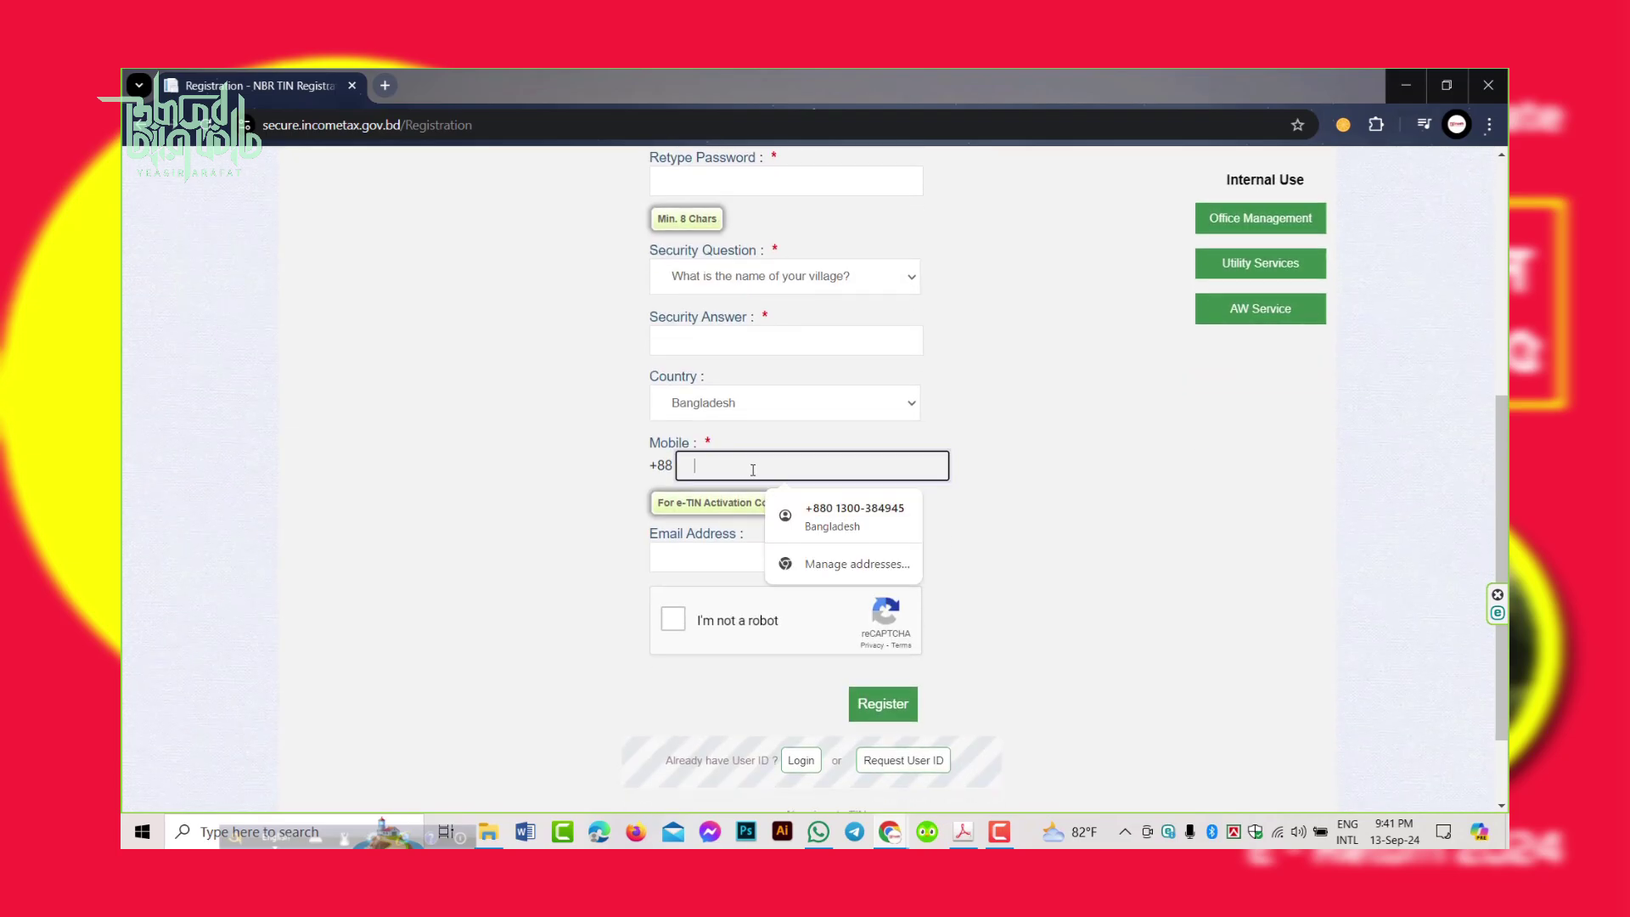
left_click(969, 450)
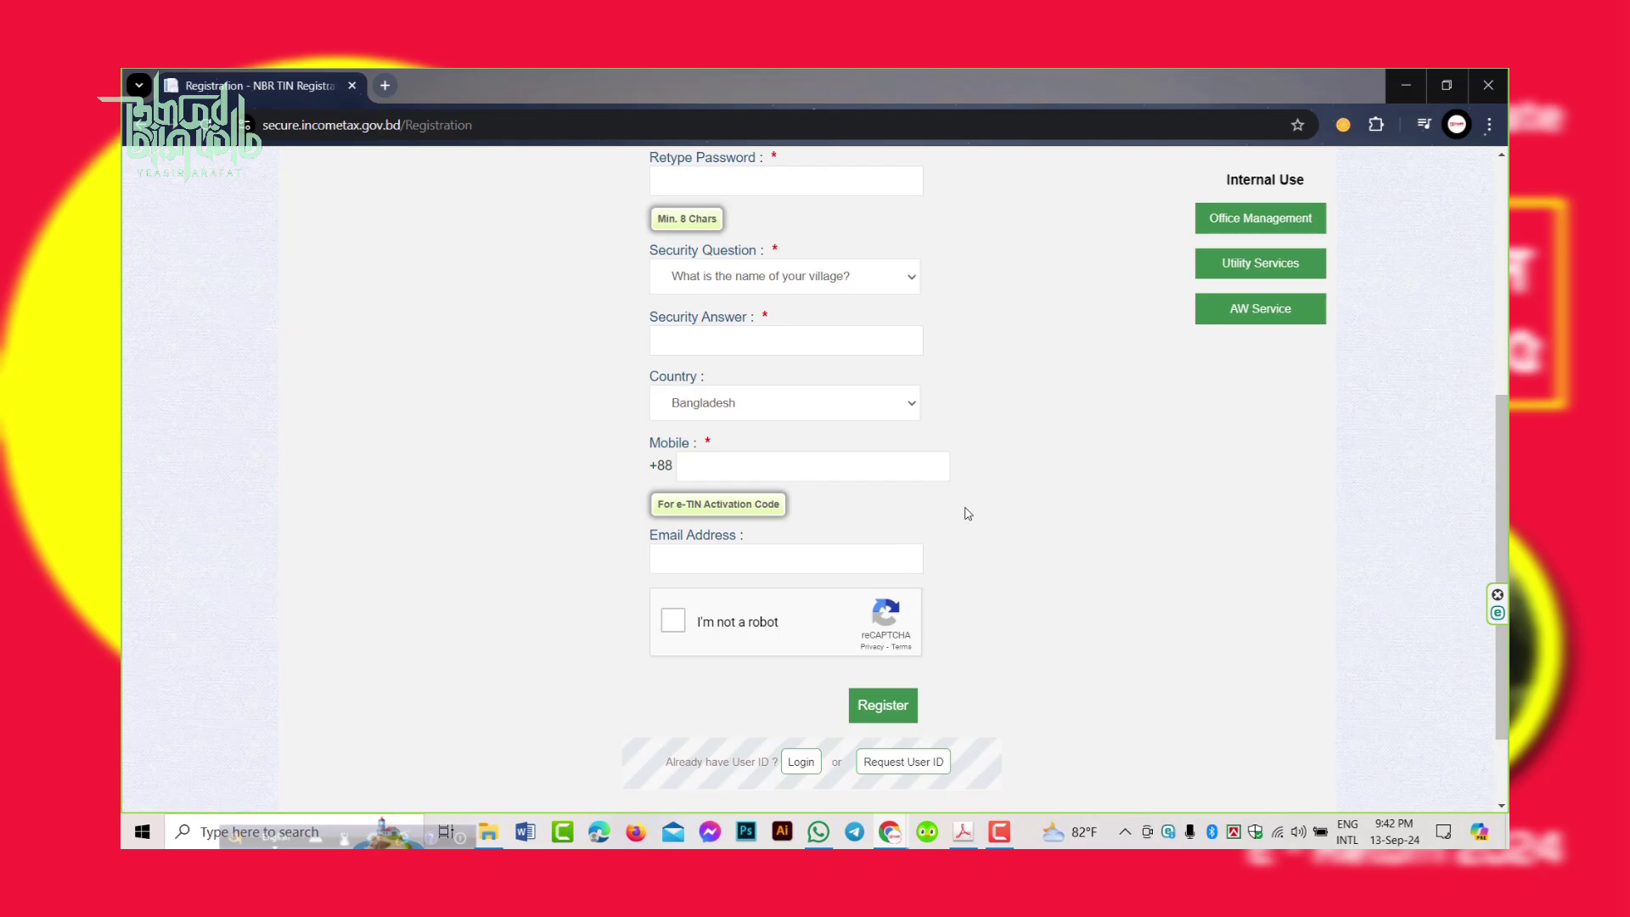
scroll(964, 509, "down", 2)
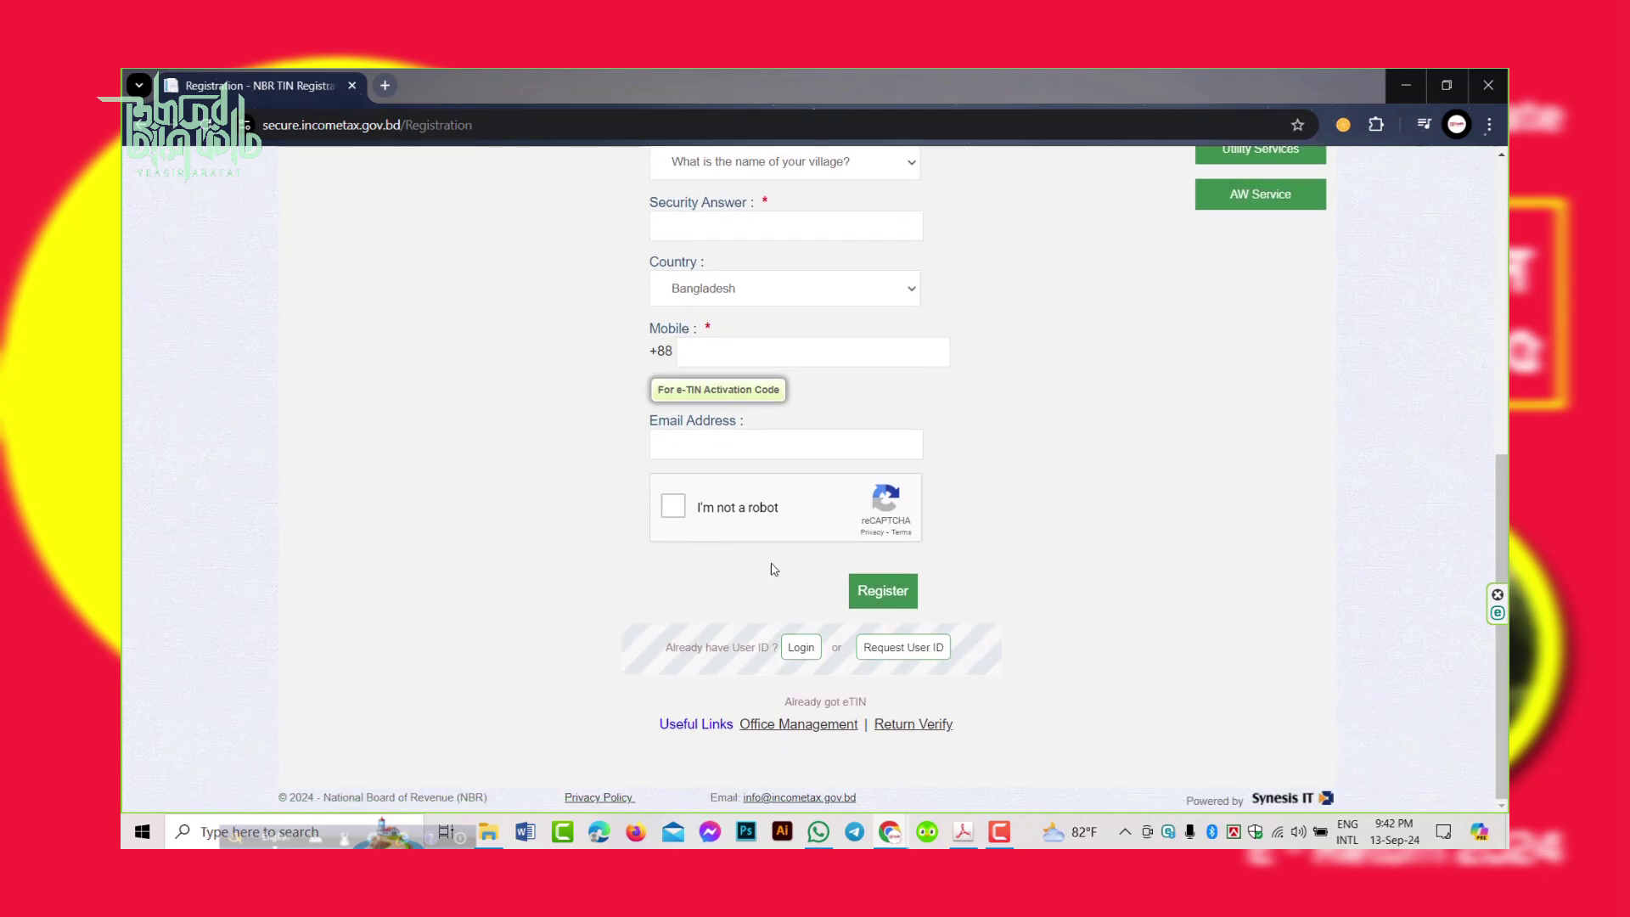
scroll(1001, 560, "up", 1)
scroll(1001, 560, "up", 7)
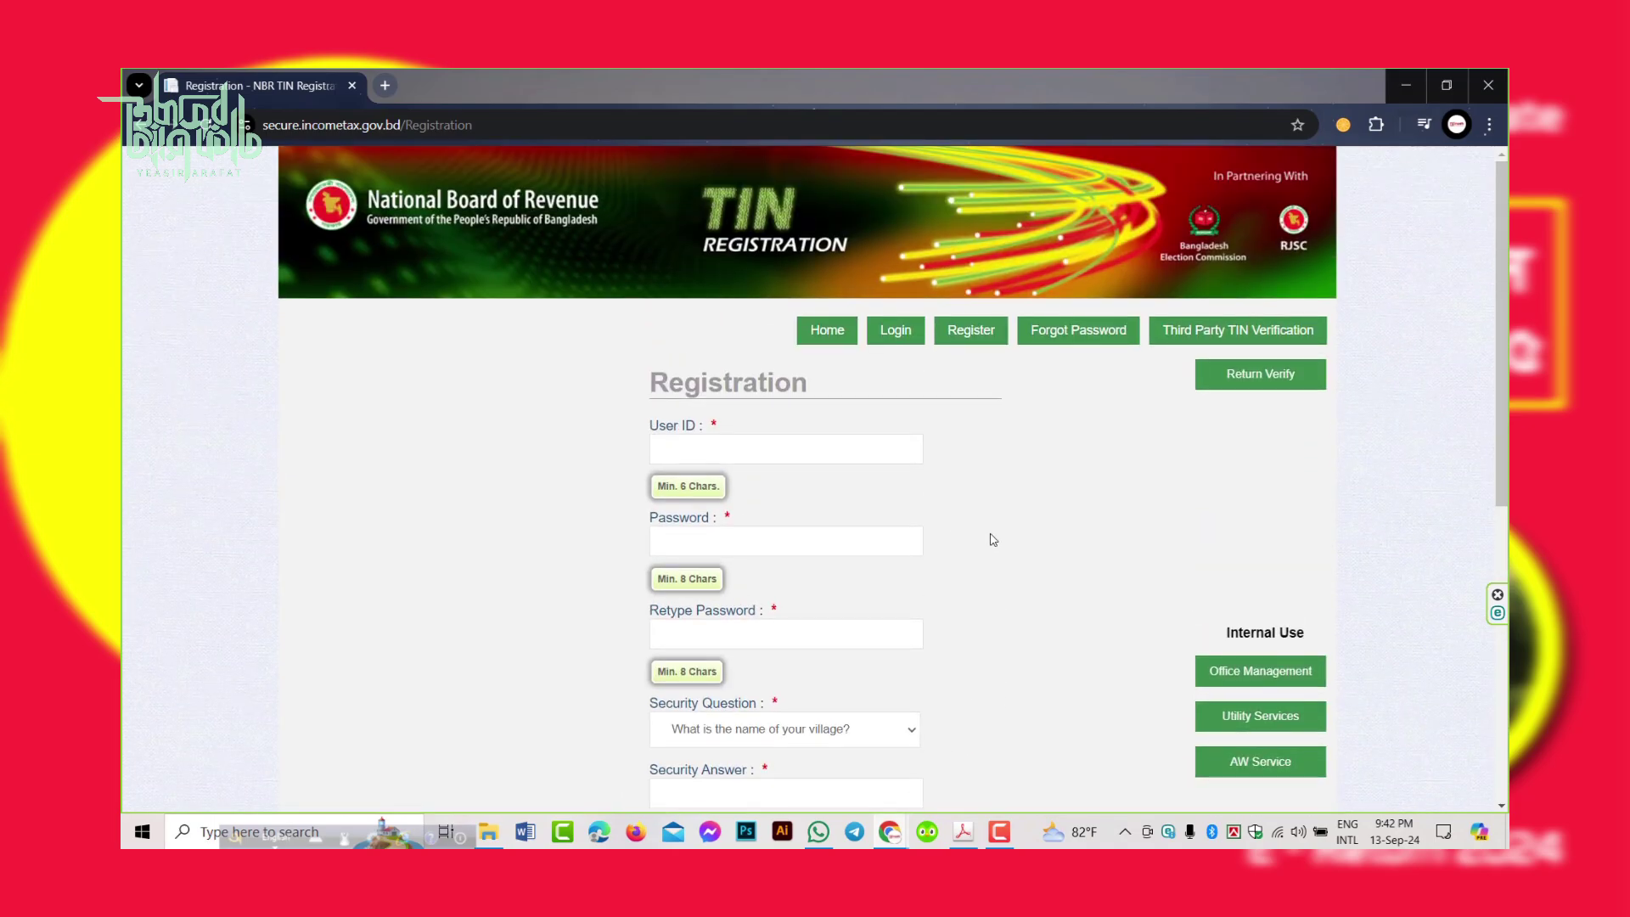
Log in to the TIN registration site with the saved user ID and the account password.
left_click(896, 334)
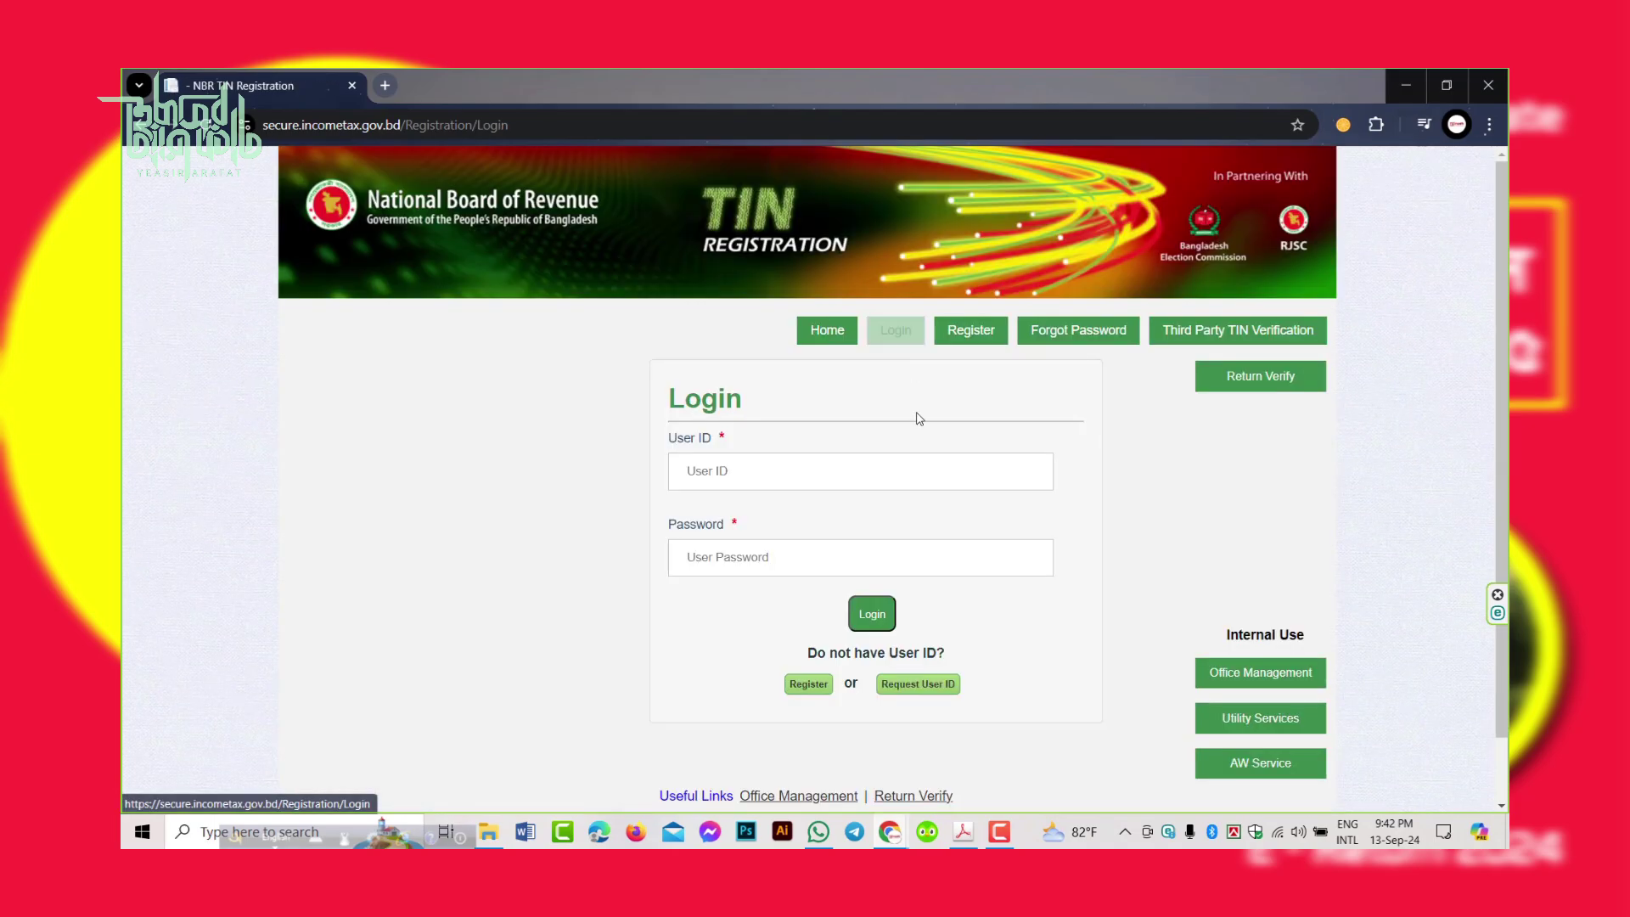
scroll(801, 473, "down", 1)
left_click(807, 400)
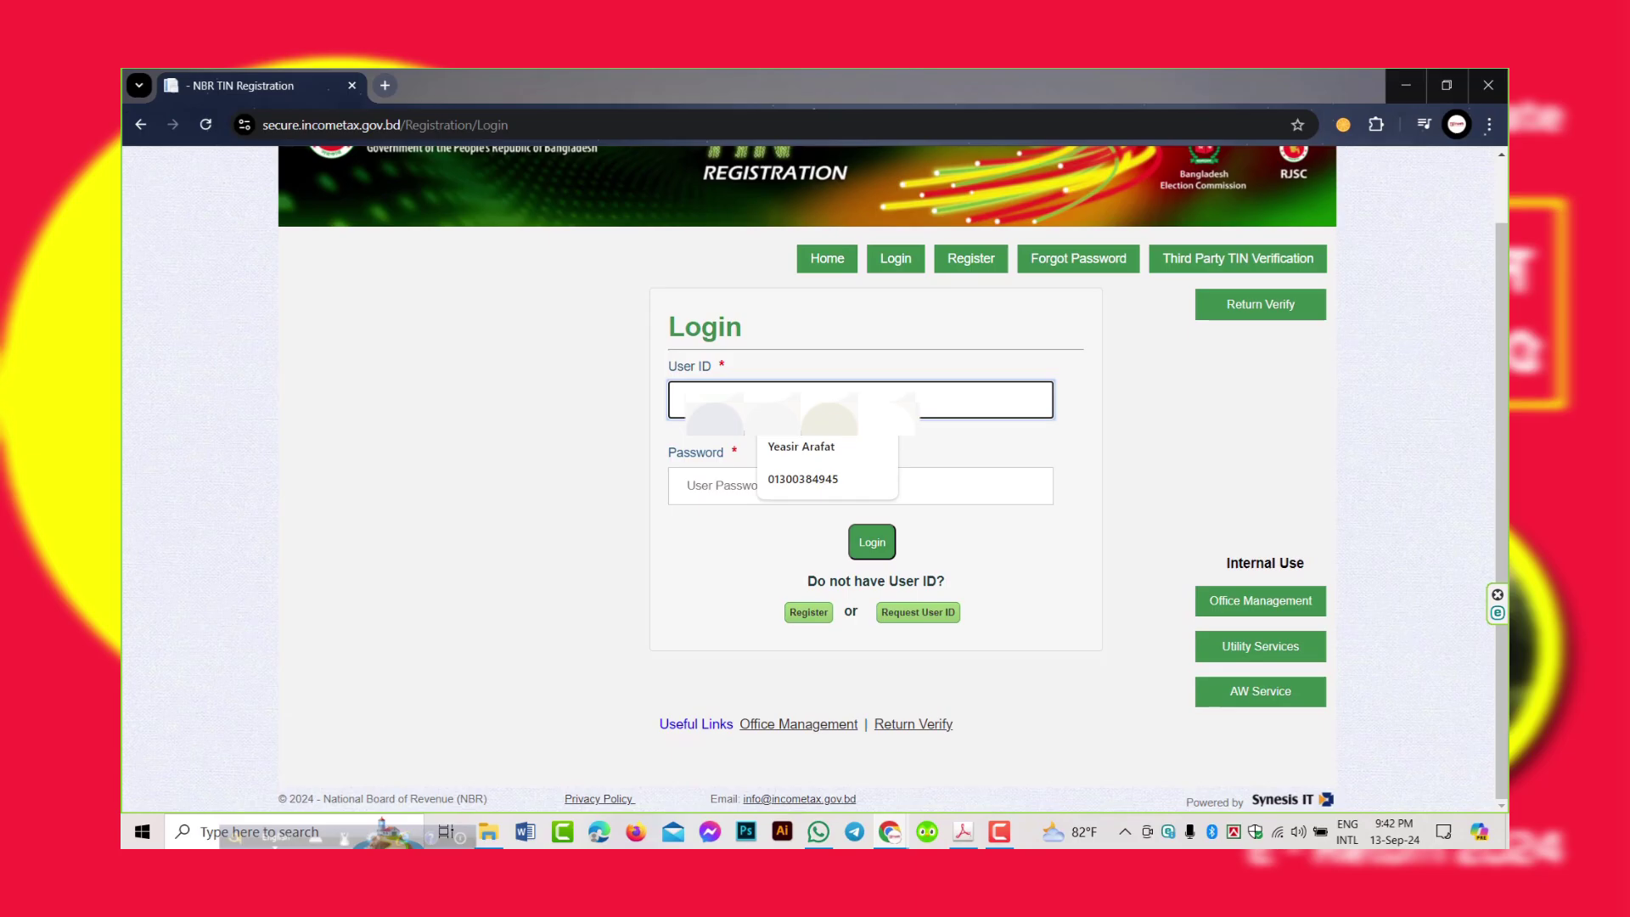
left_click(766, 449)
left_click(725, 490)
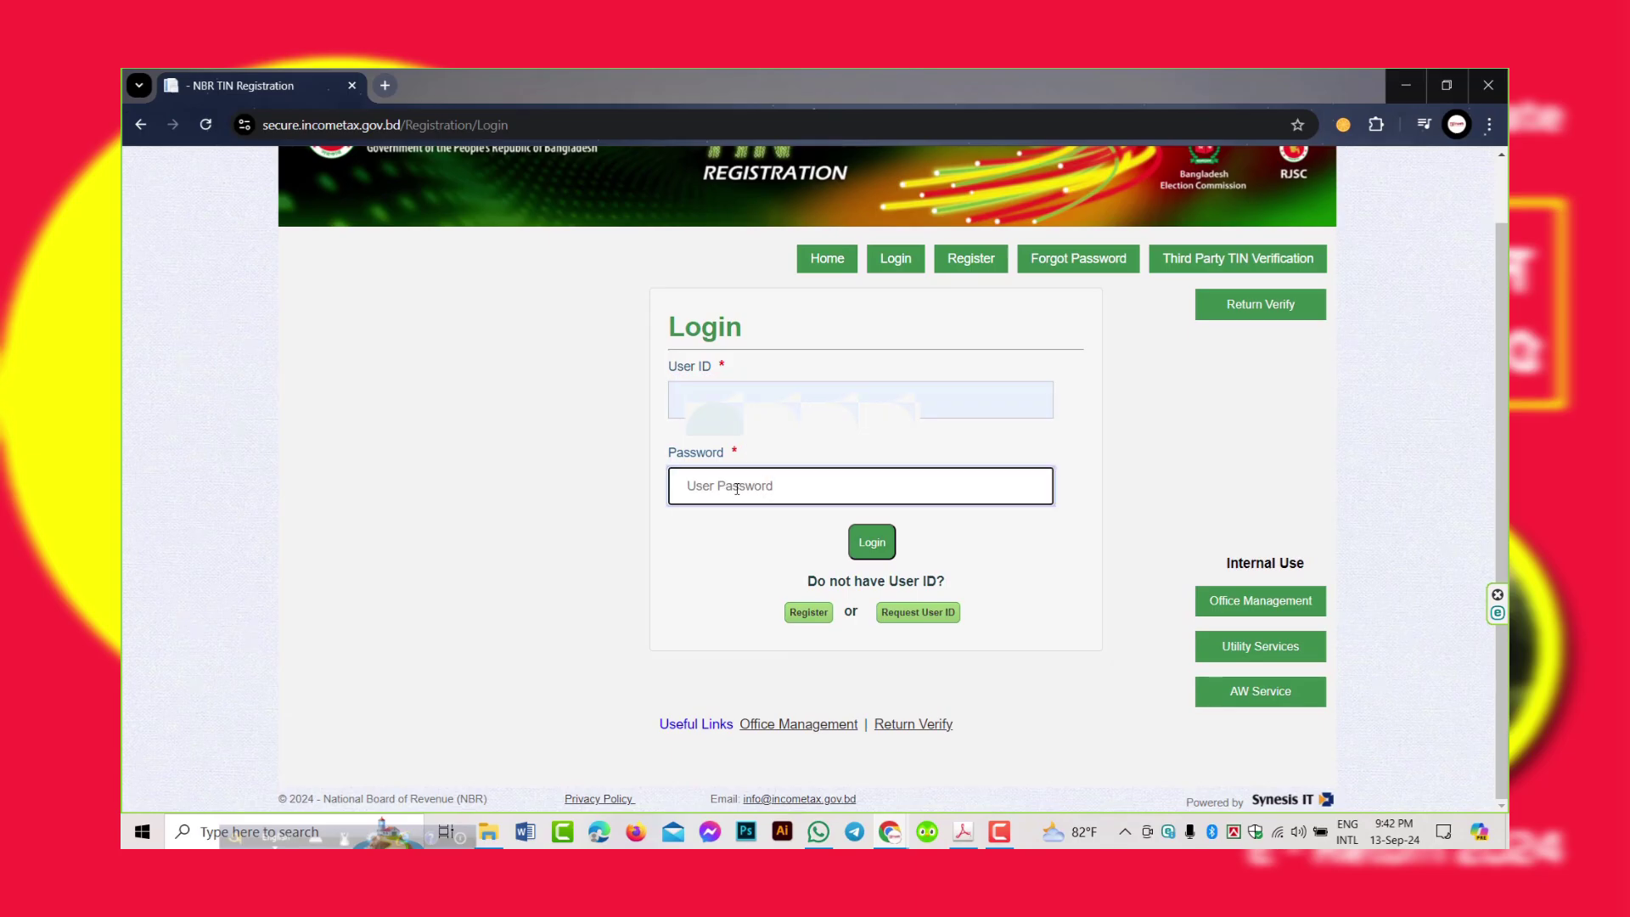
type("•••••")
left_click(872, 542)
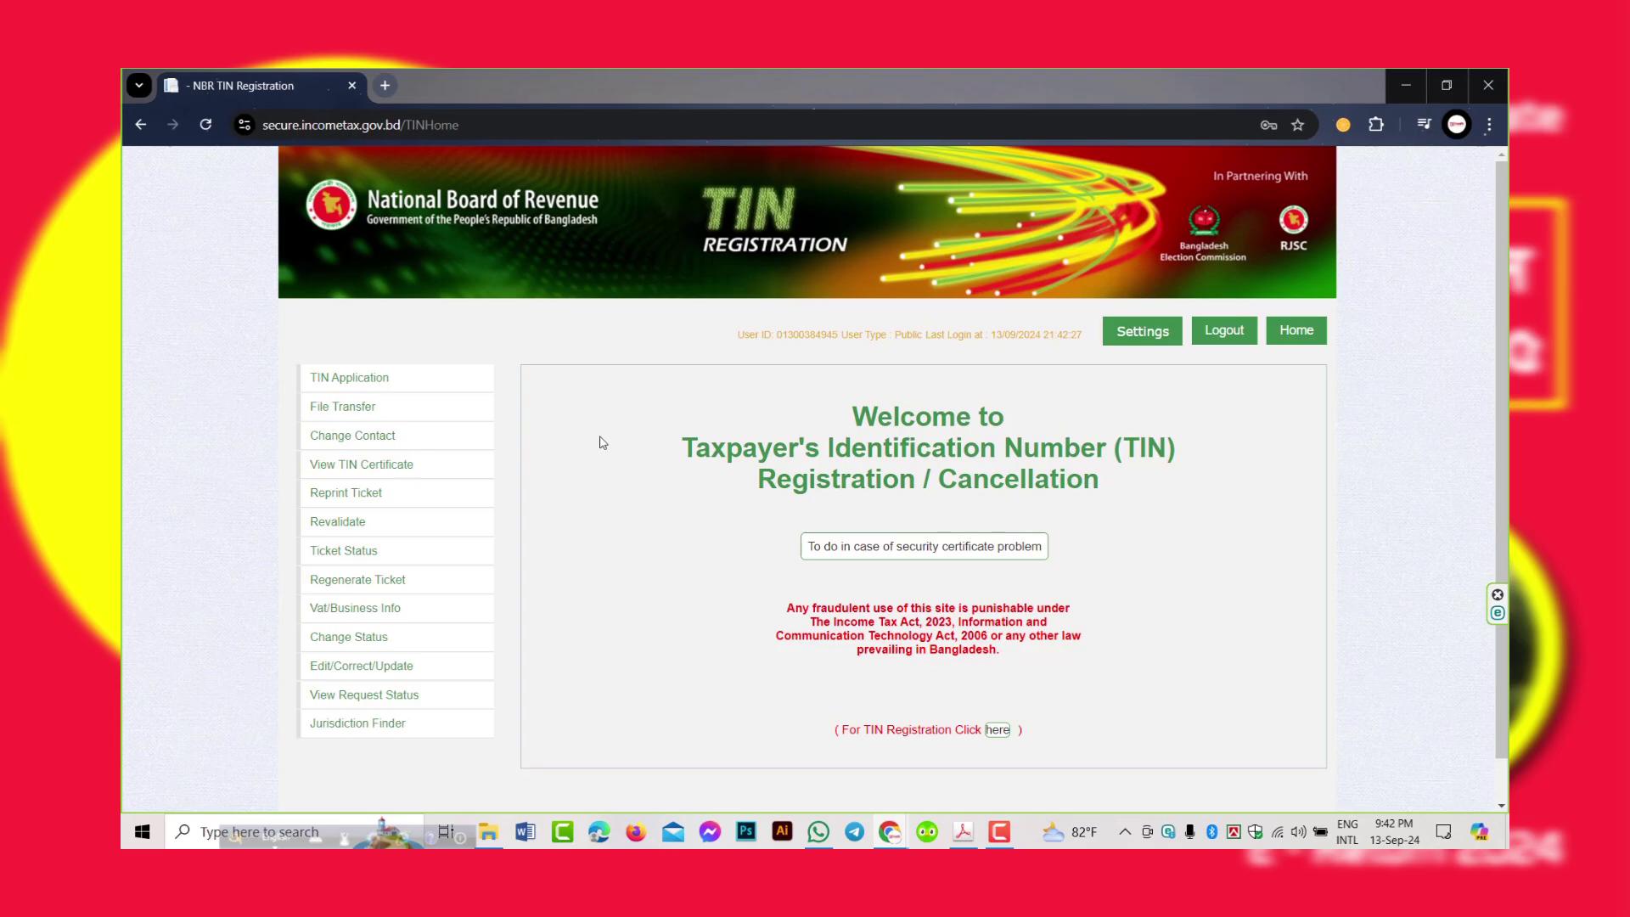
Check the TIN Application page and read through the whole TIN certificate.
left_click(361, 377)
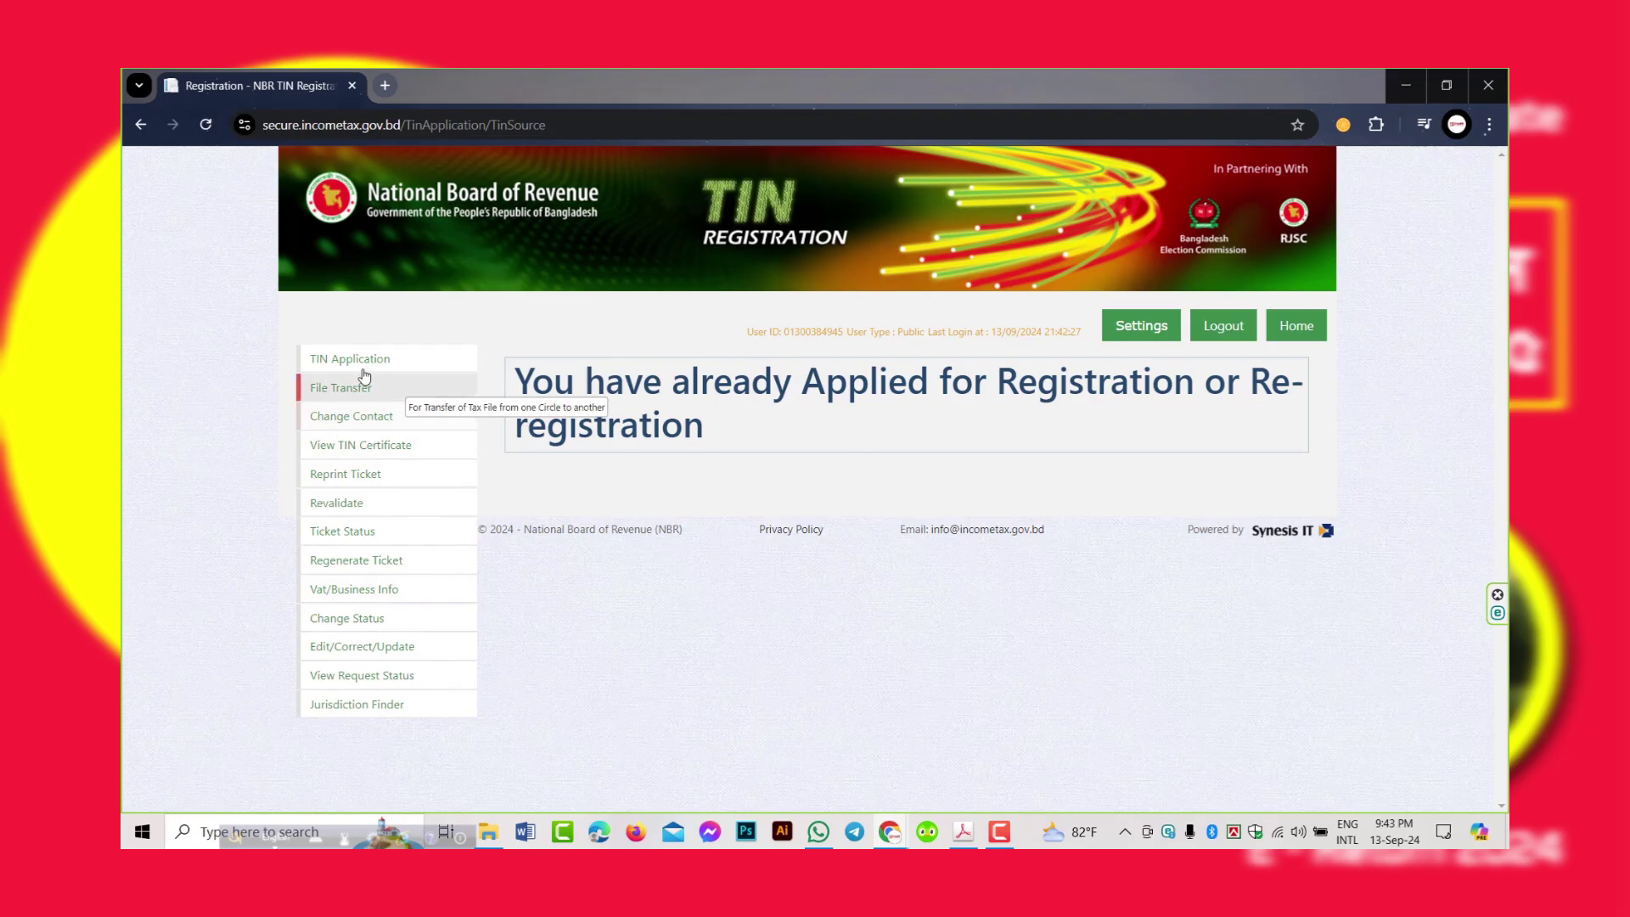
left_click(377, 452)
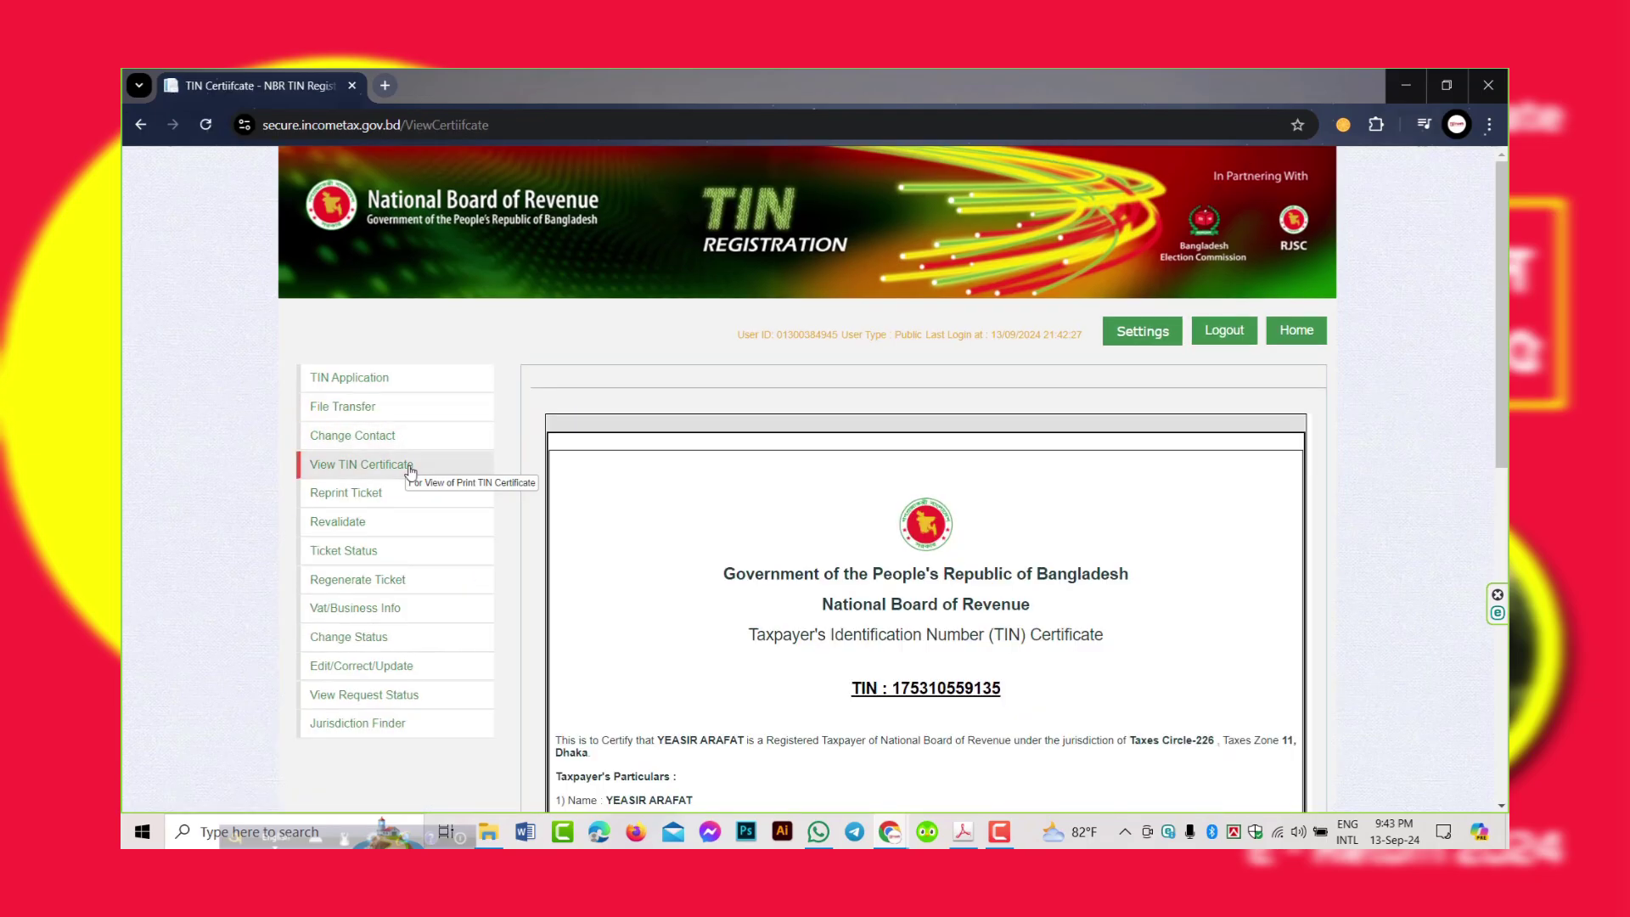
scroll(416, 458, "down", 2)
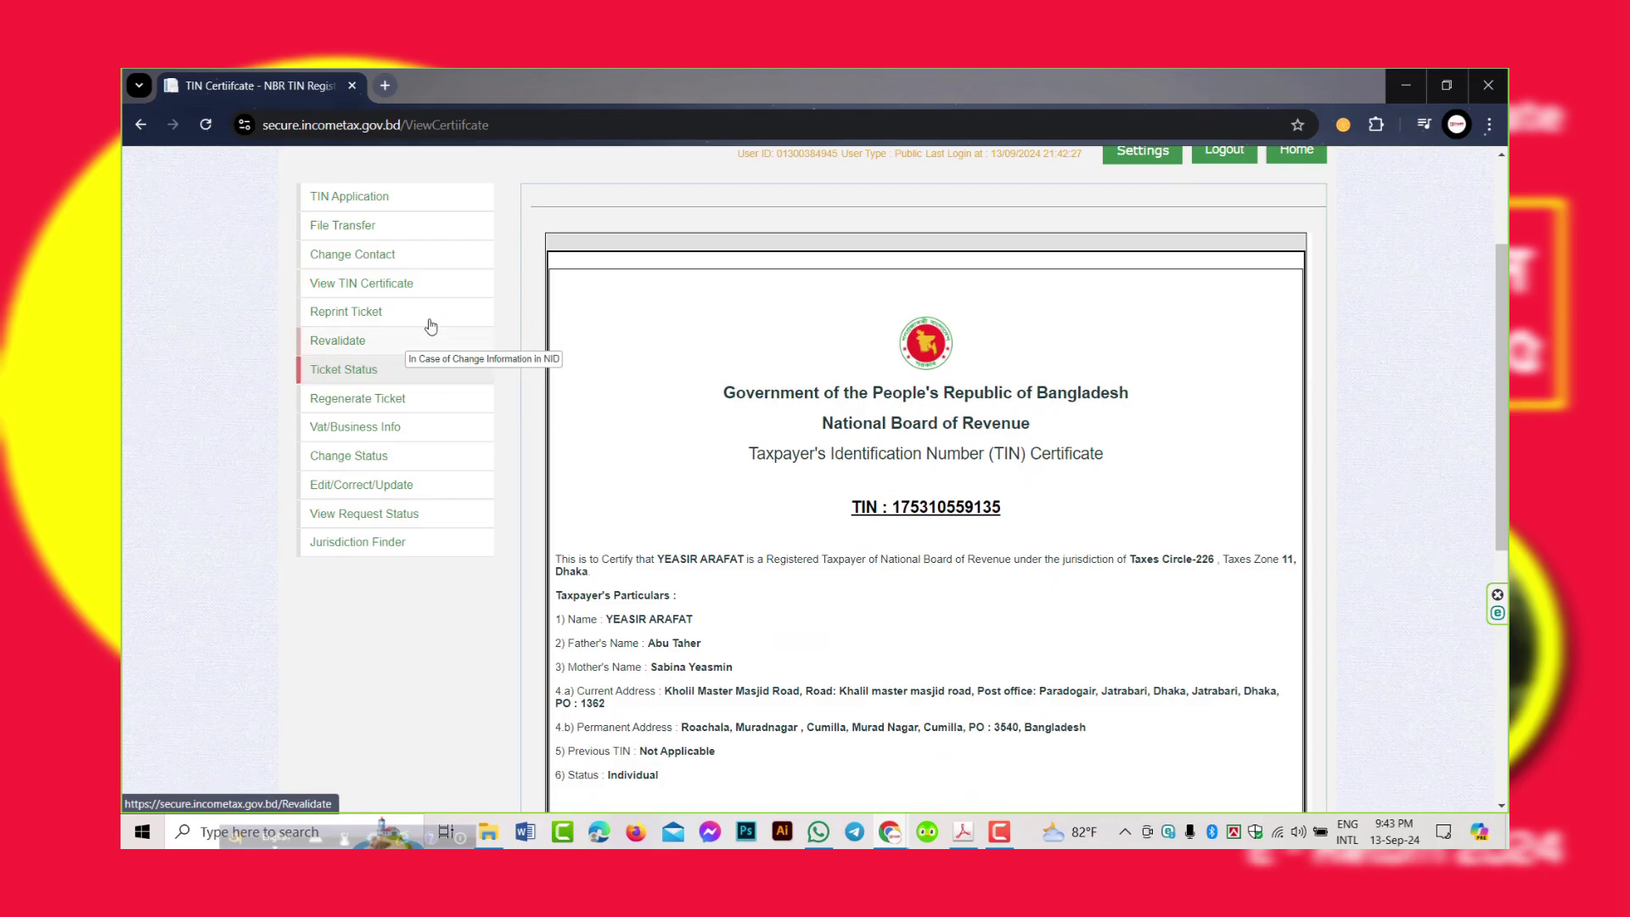
scroll(705, 394, "down", 8)
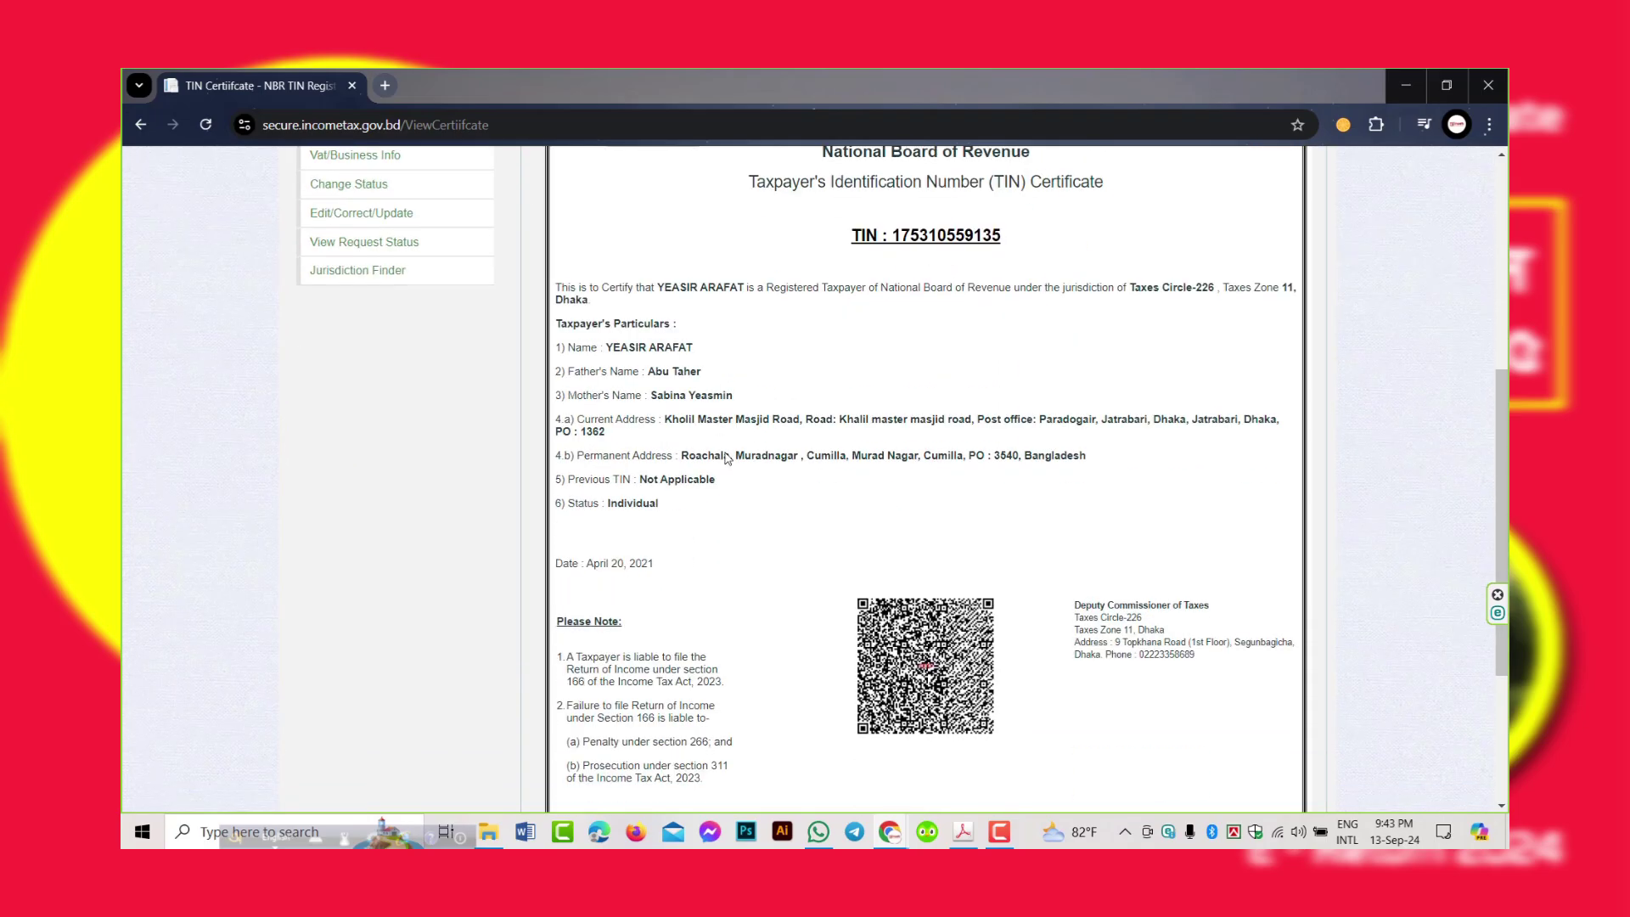
scroll(726, 460, "up", 10)
scroll(726, 460, "down", 10)
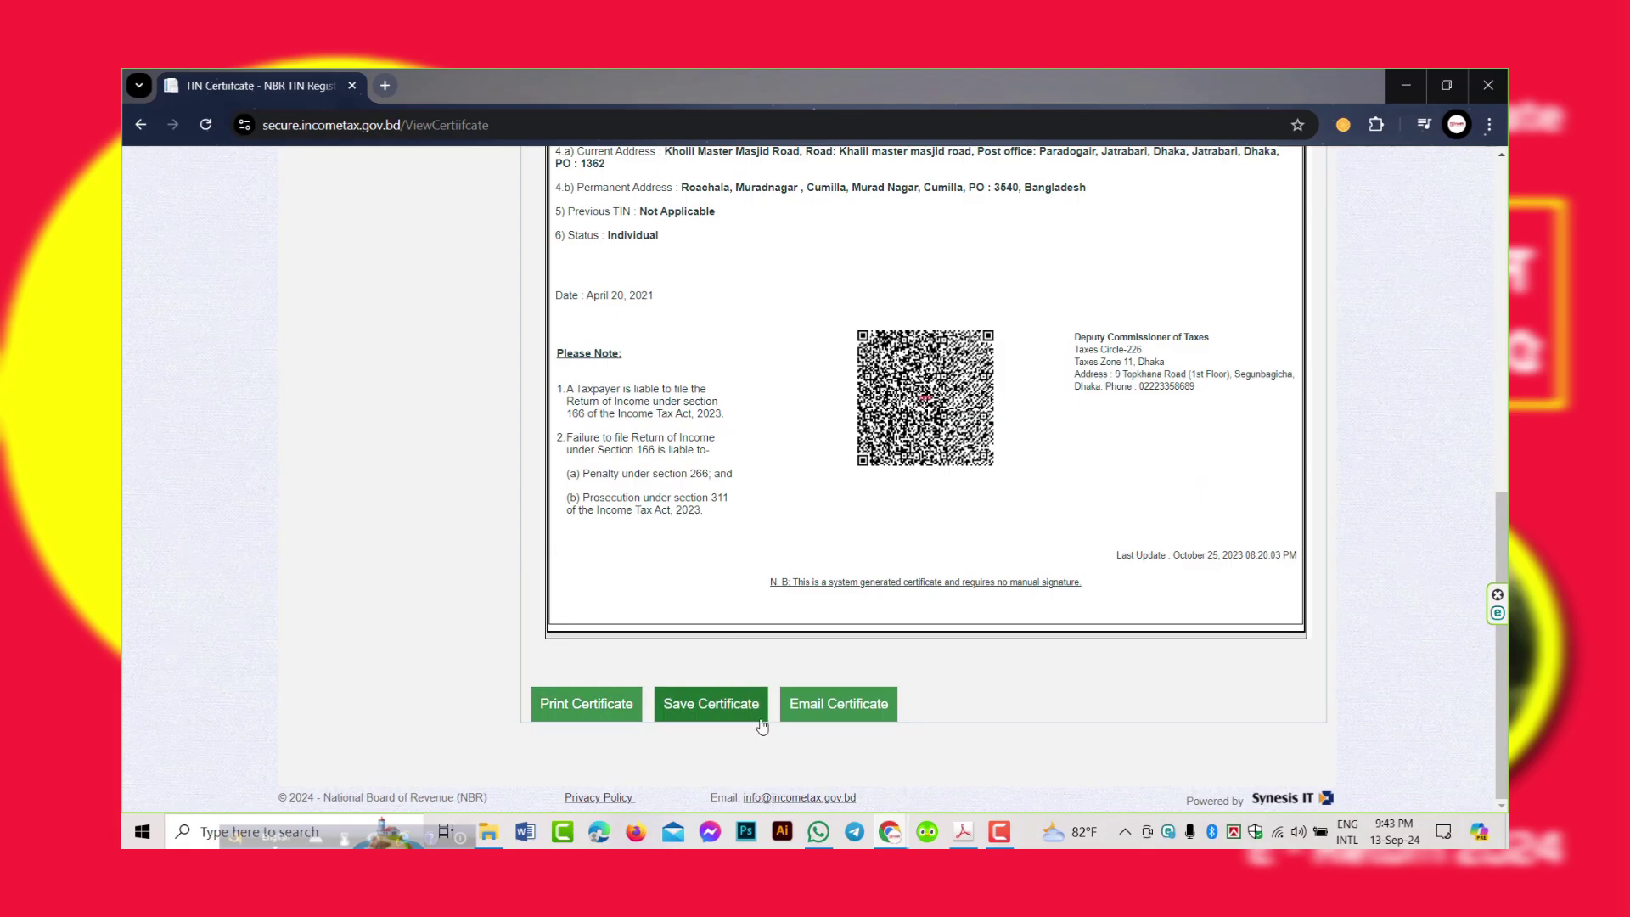
Check the email form for the TIN certificate, and save the certificate as a PDF from its view page.
left_click(820, 711)
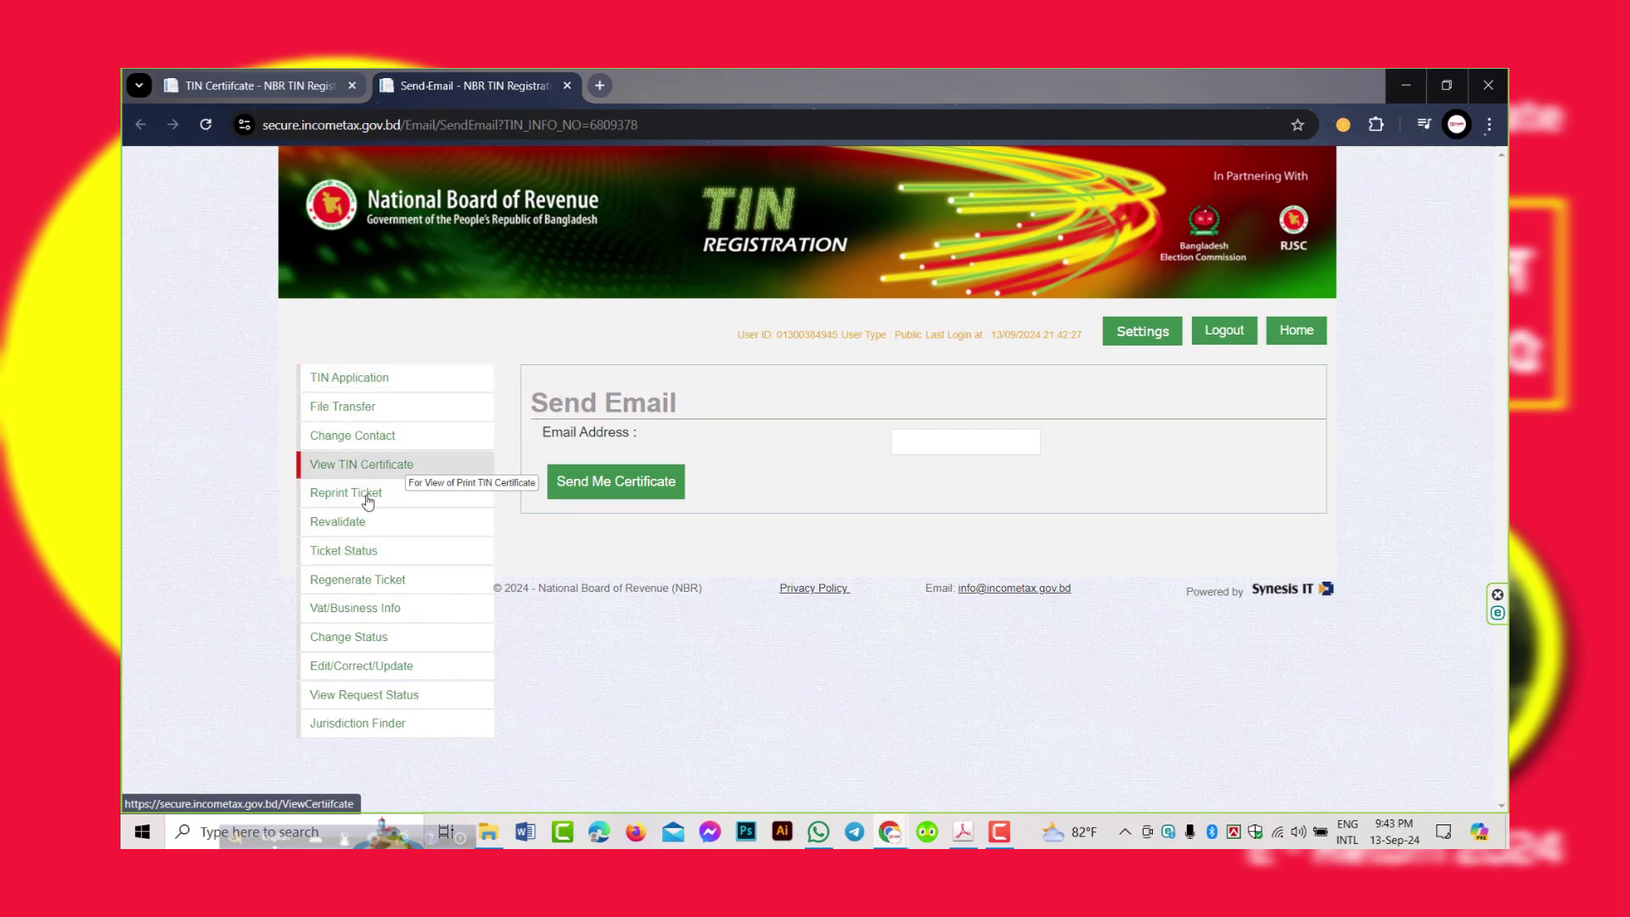
left_click(355, 464)
scroll(633, 538, "down", 10)
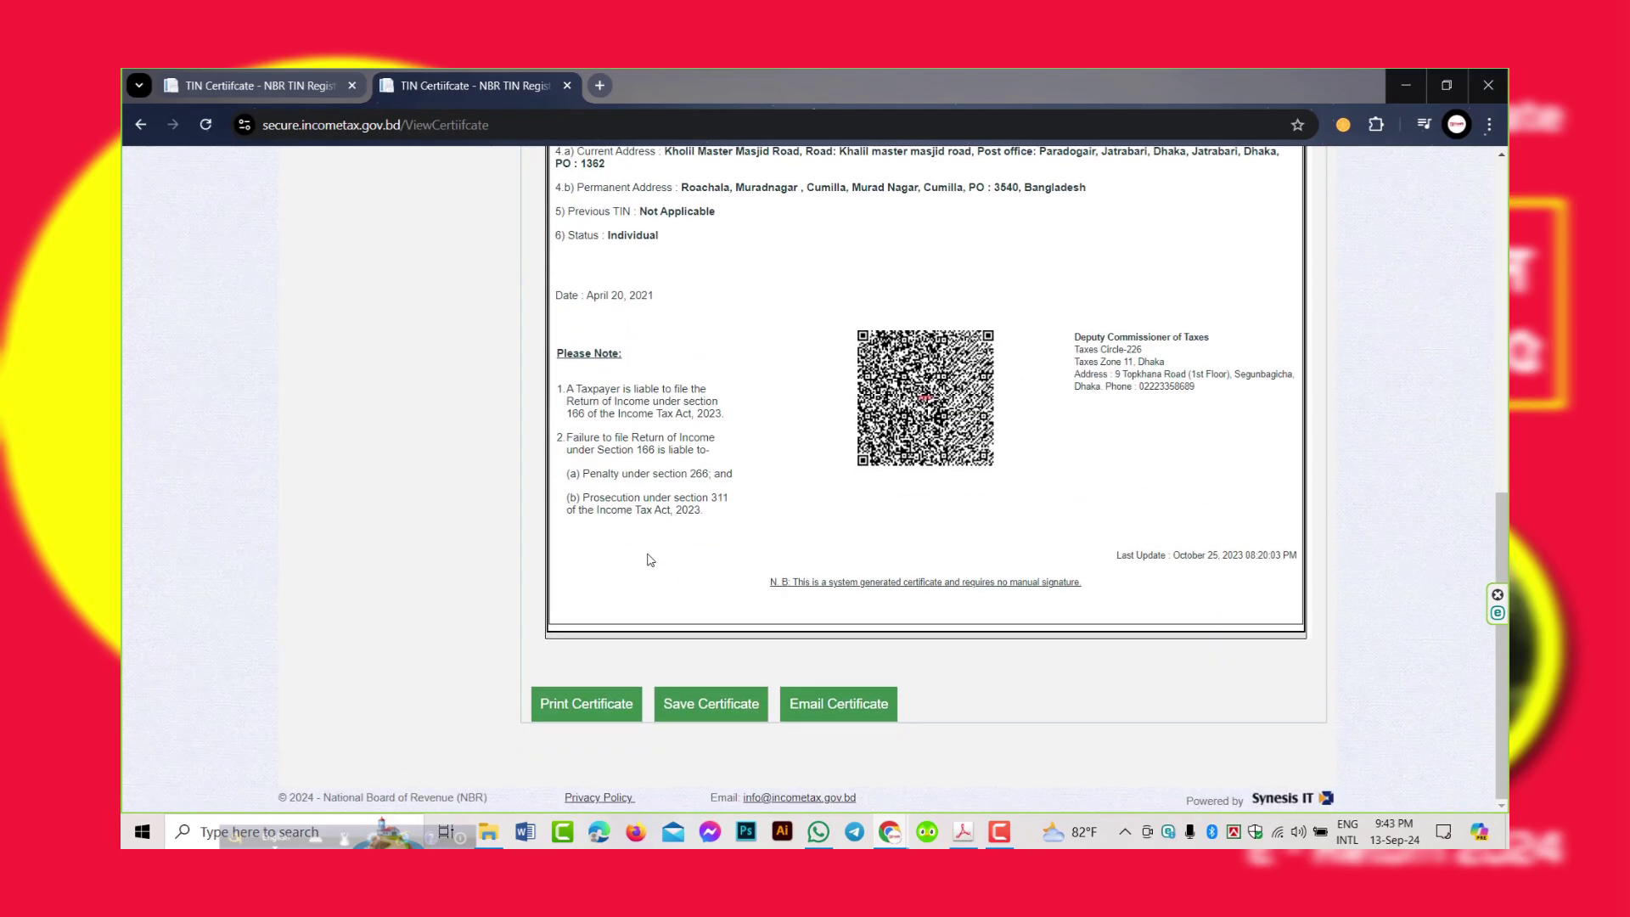
left_click(698, 705)
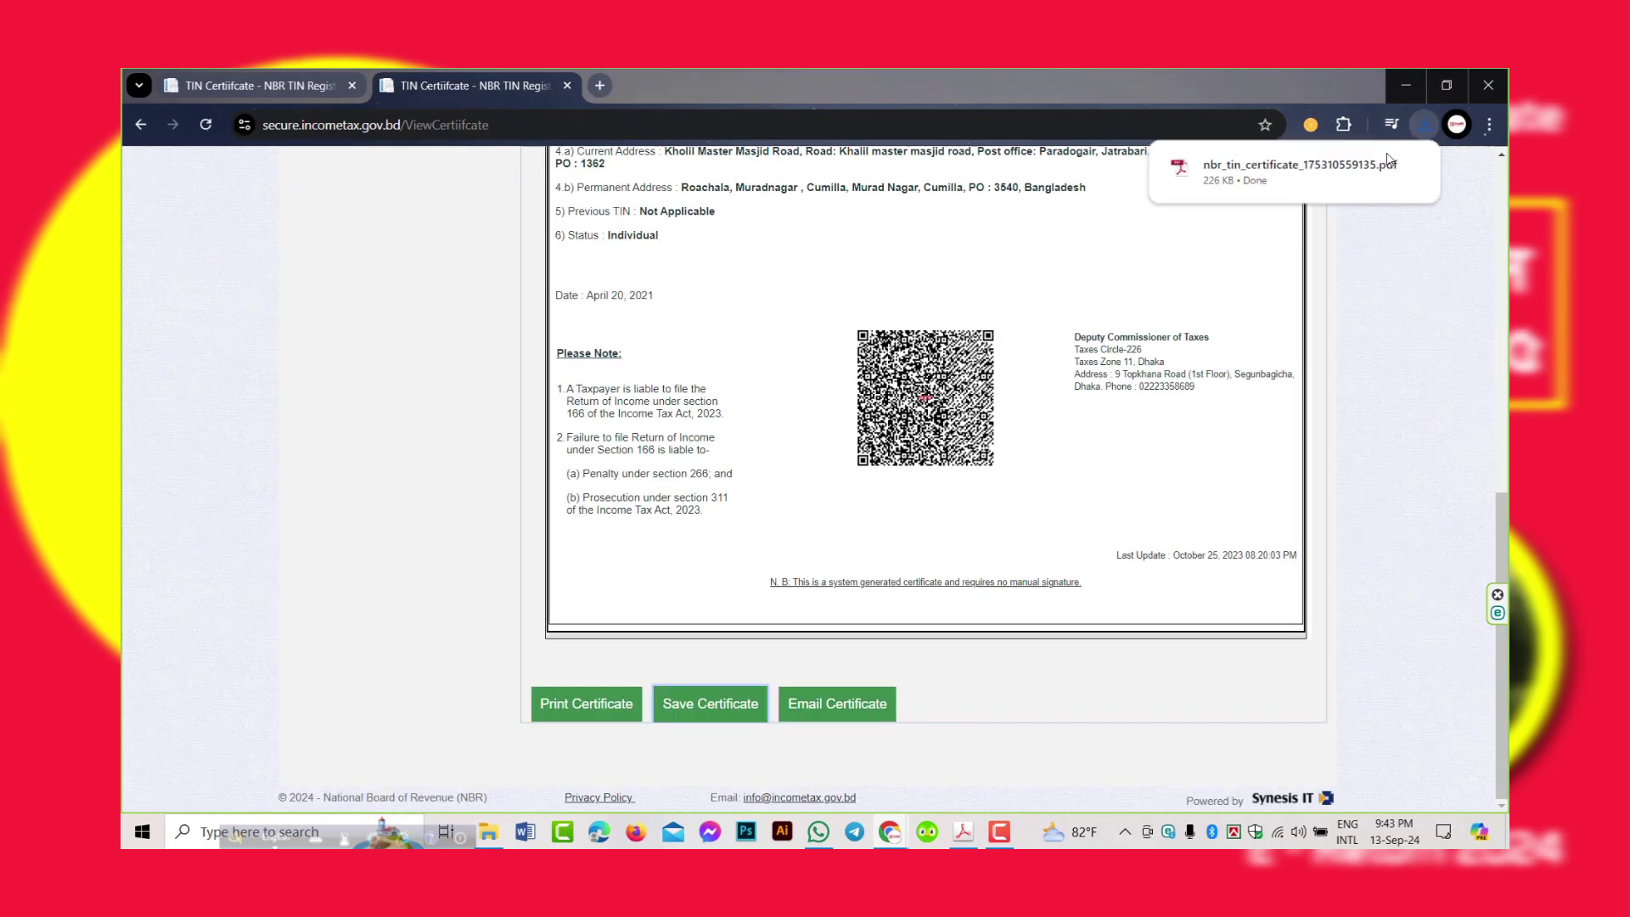
Look over the TIN account's service options and open the Edit/Correct/Update page.
scroll(1169, 364, "up", 10)
scroll(1169, 363, "down", 1)
scroll(1168, 363, "up", 1)
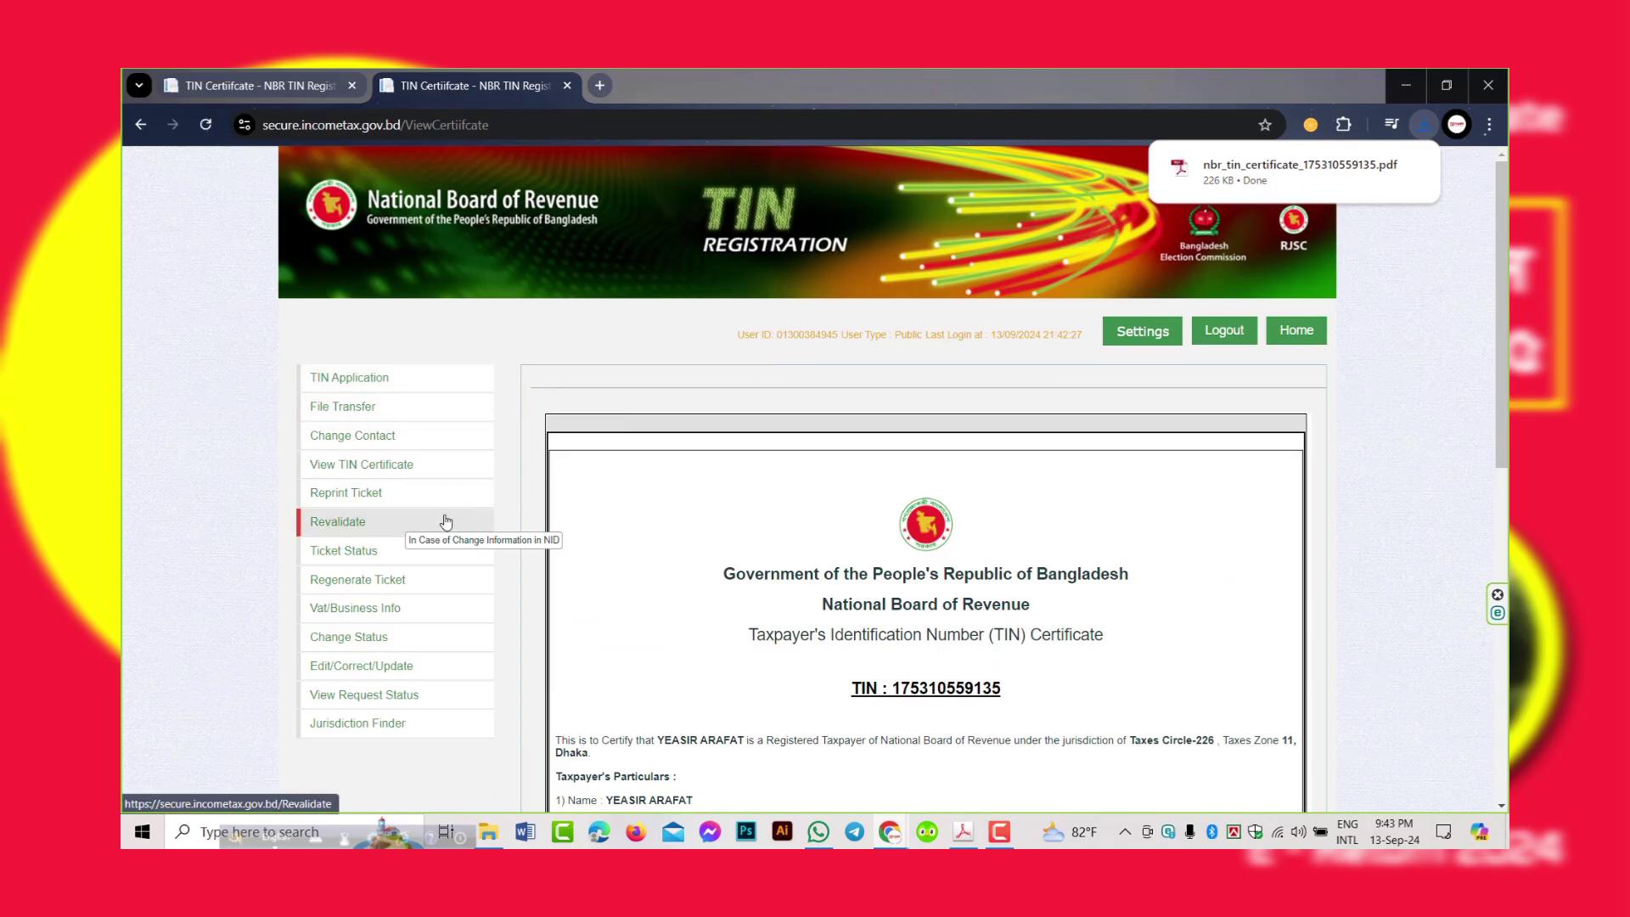
scroll(440, 518, "down", 2)
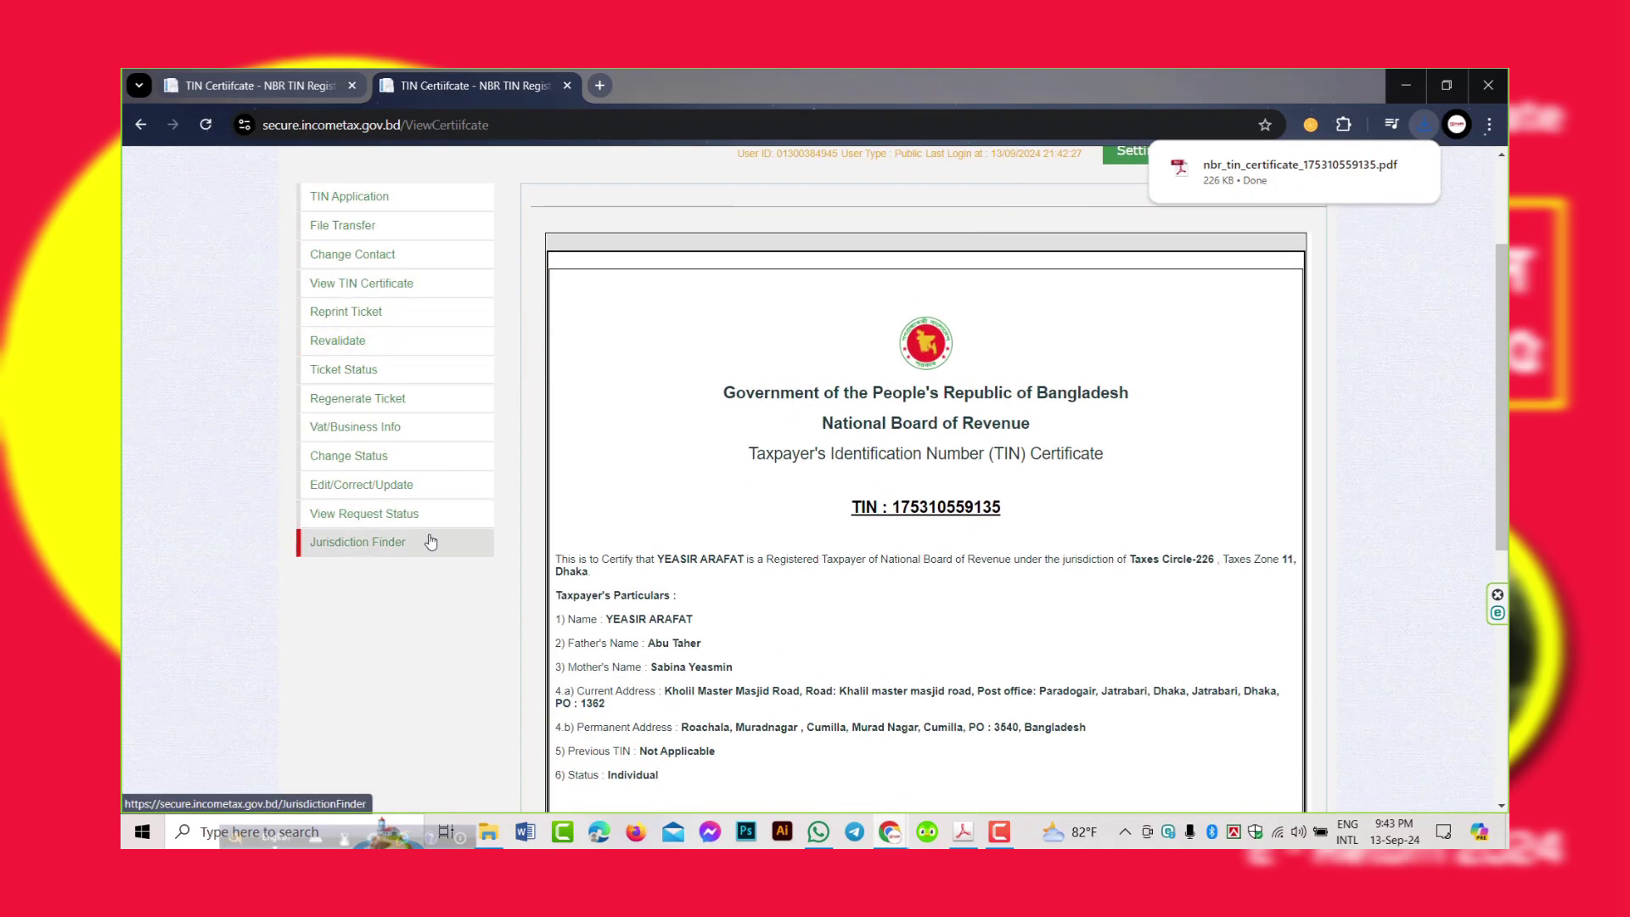
scroll(404, 416, "down", 4)
scroll(400, 429, "up", 4)
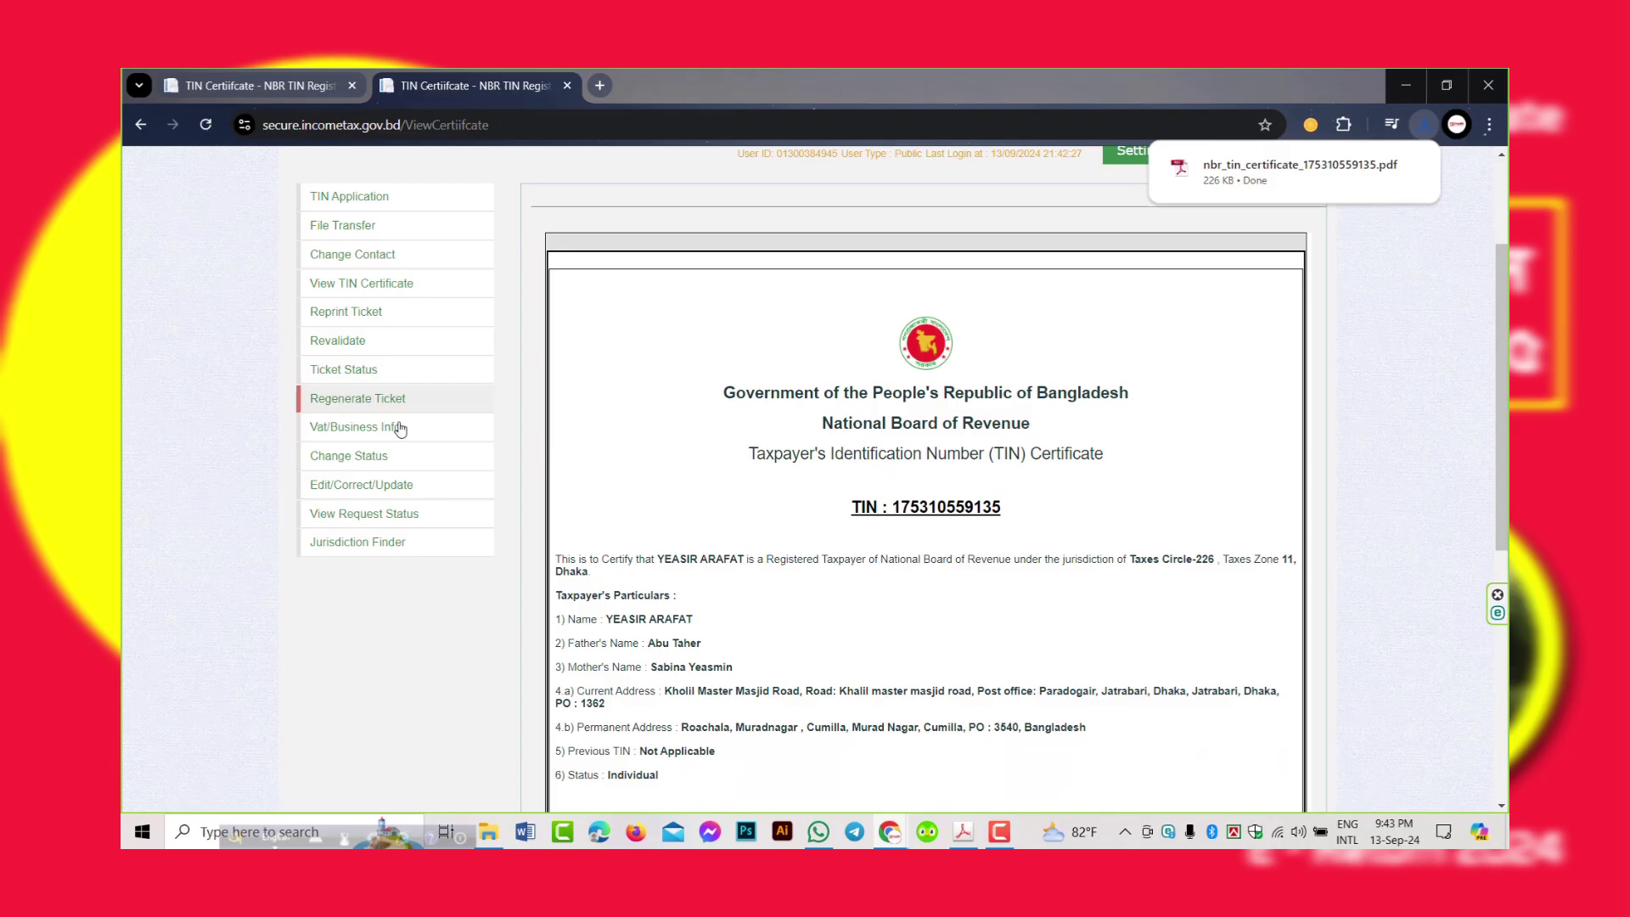
left_click(357, 484)
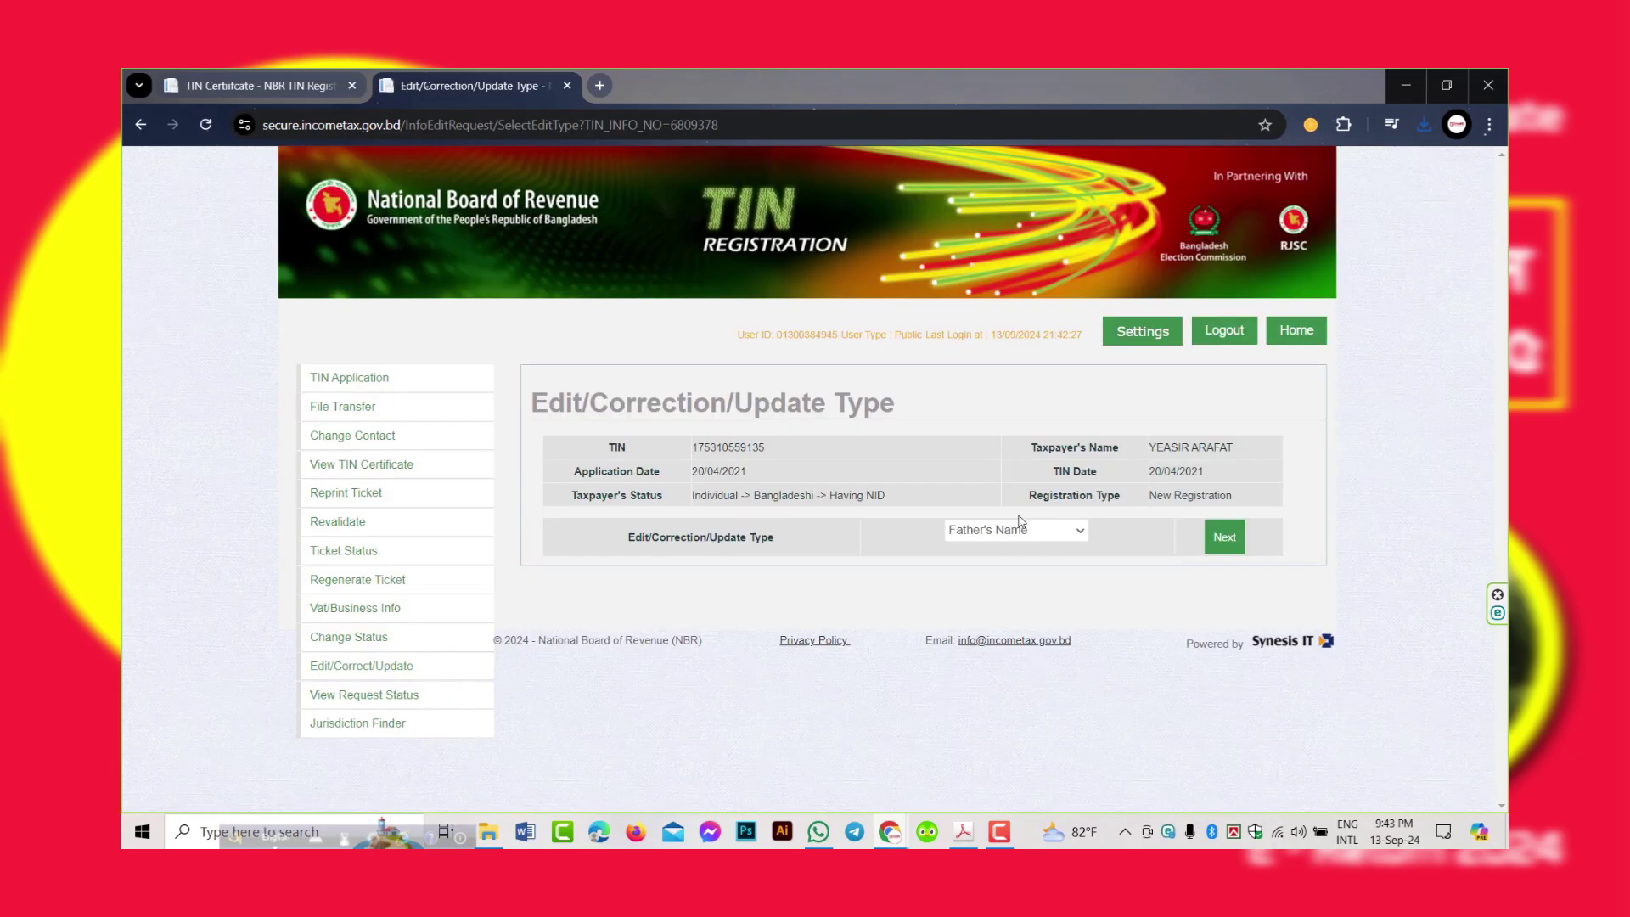